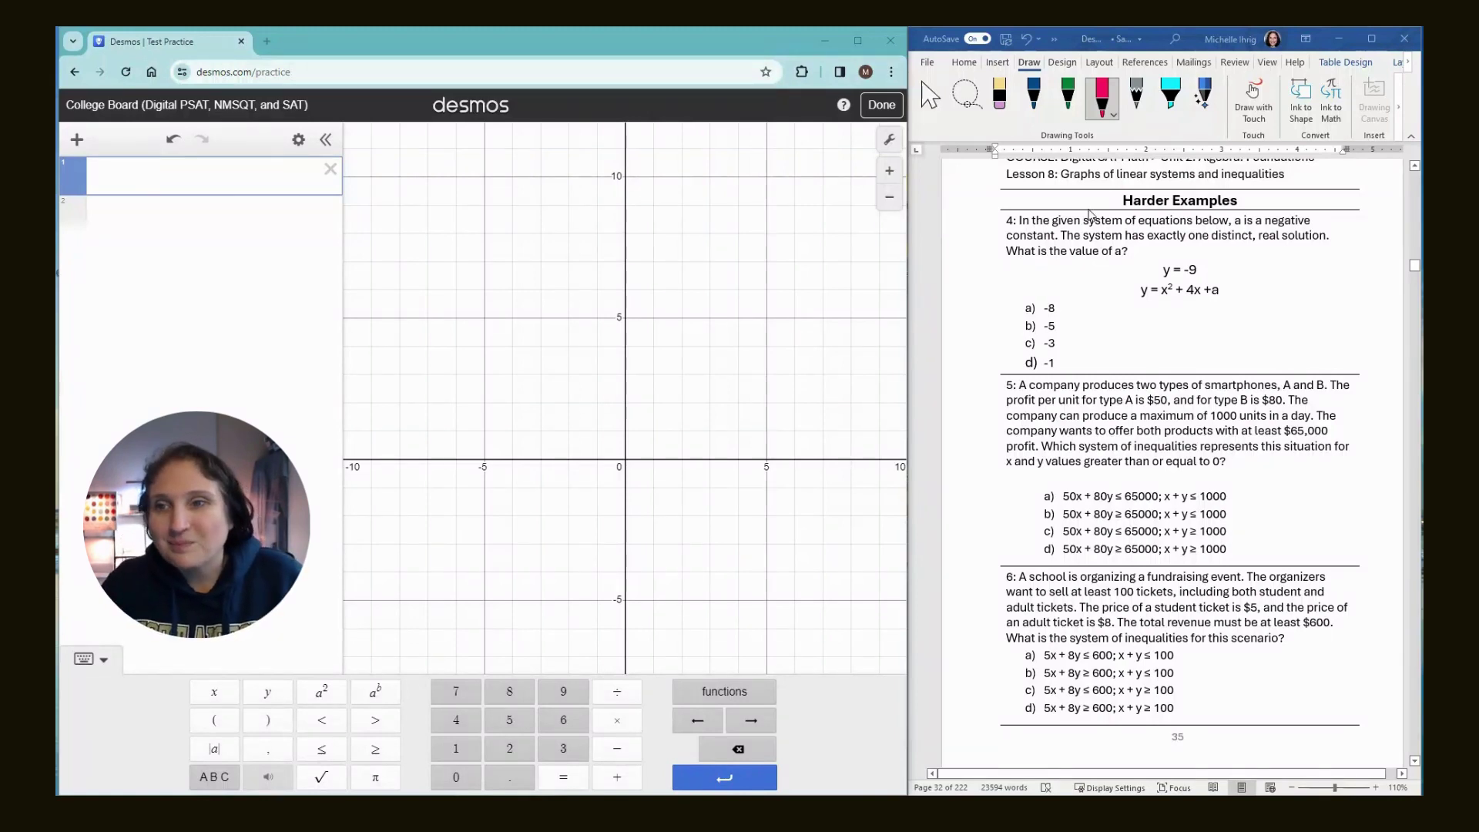
# Enter the equations y = −9 and y = x² + 4x + a in the expression list
pyautogui.click(248, 193)
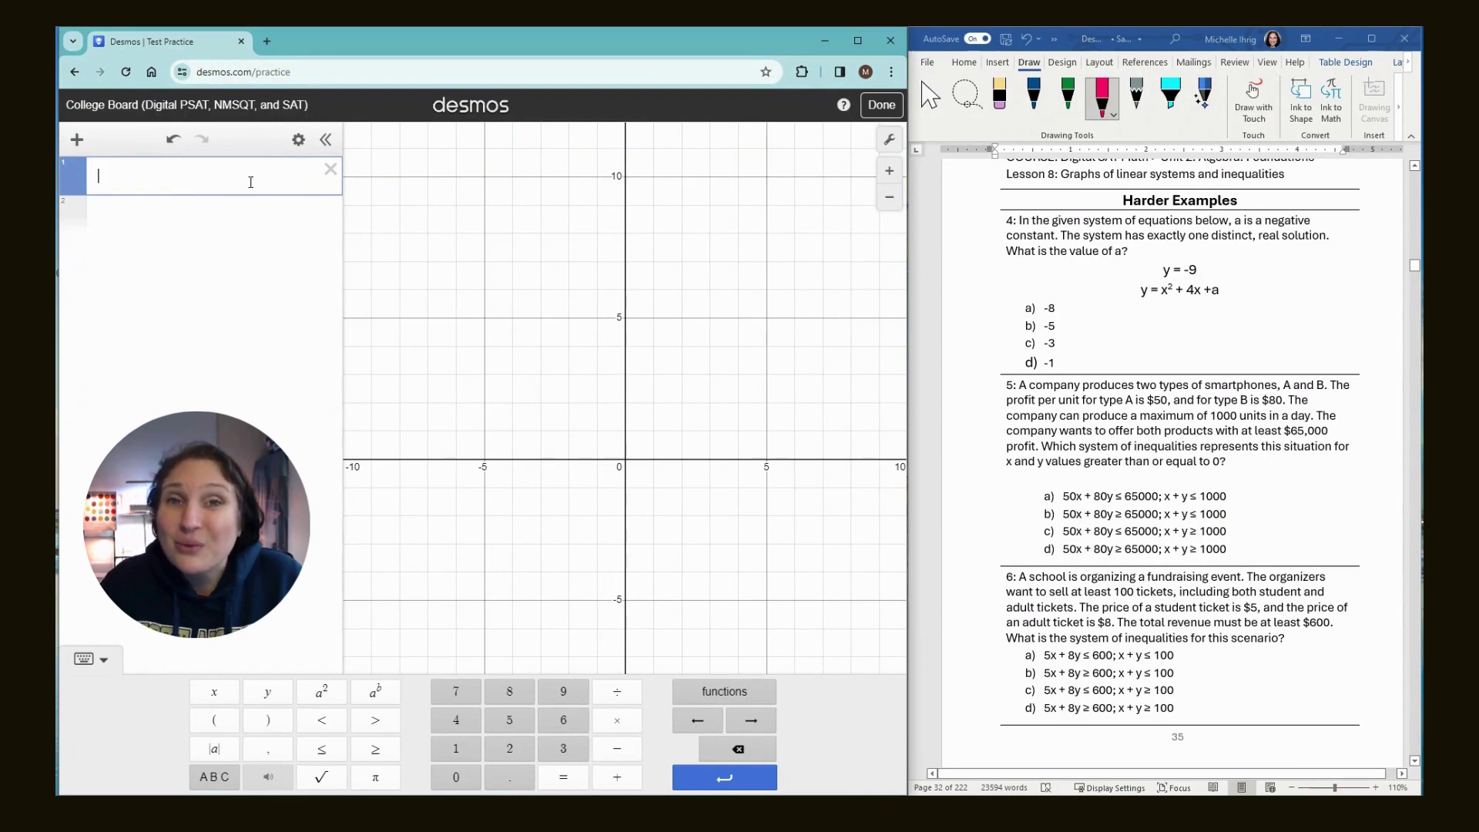
pyautogui.write('y=-9')
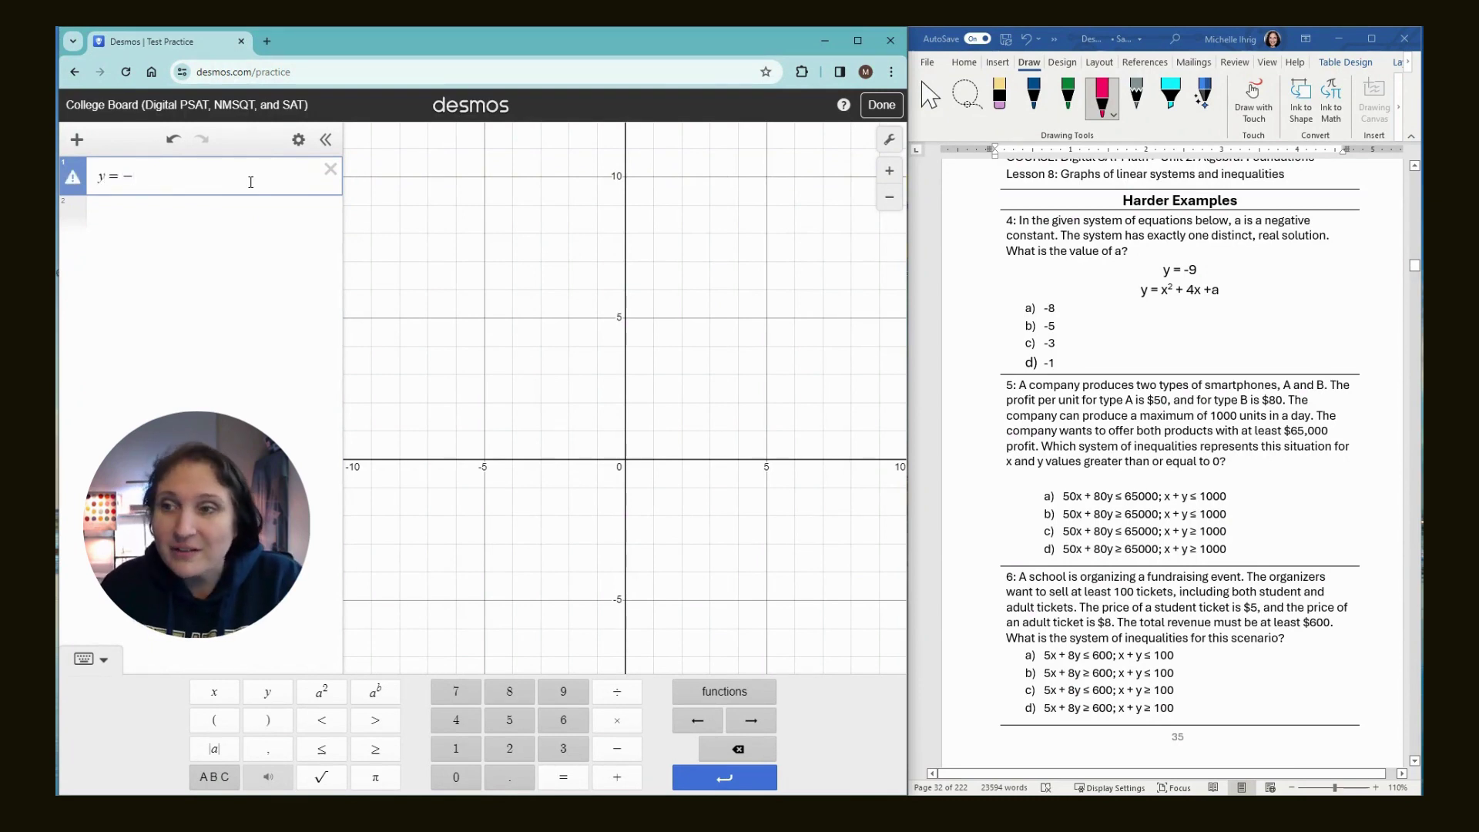
pyautogui.press('Return')
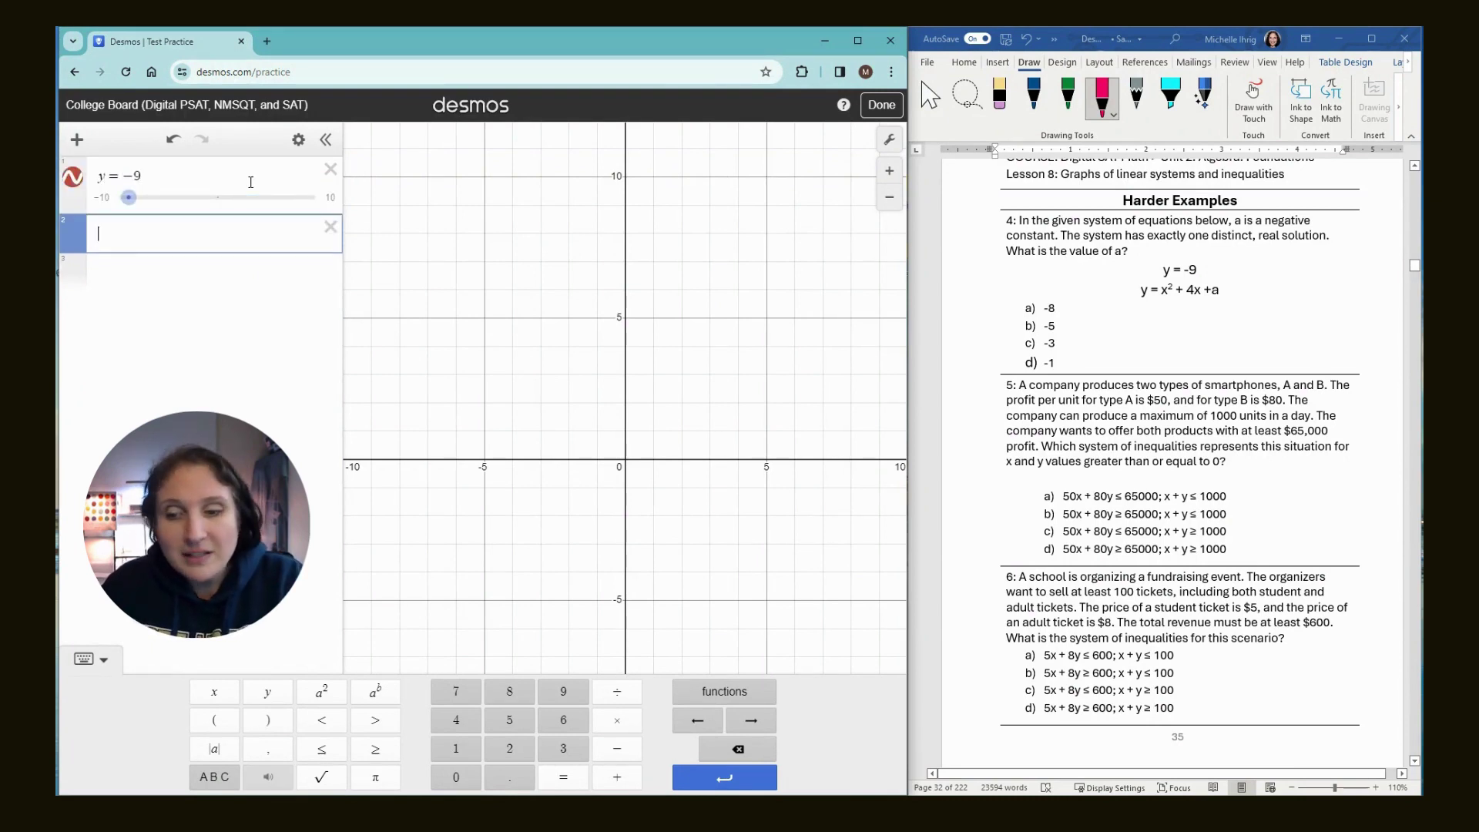
pyautogui.write('y')
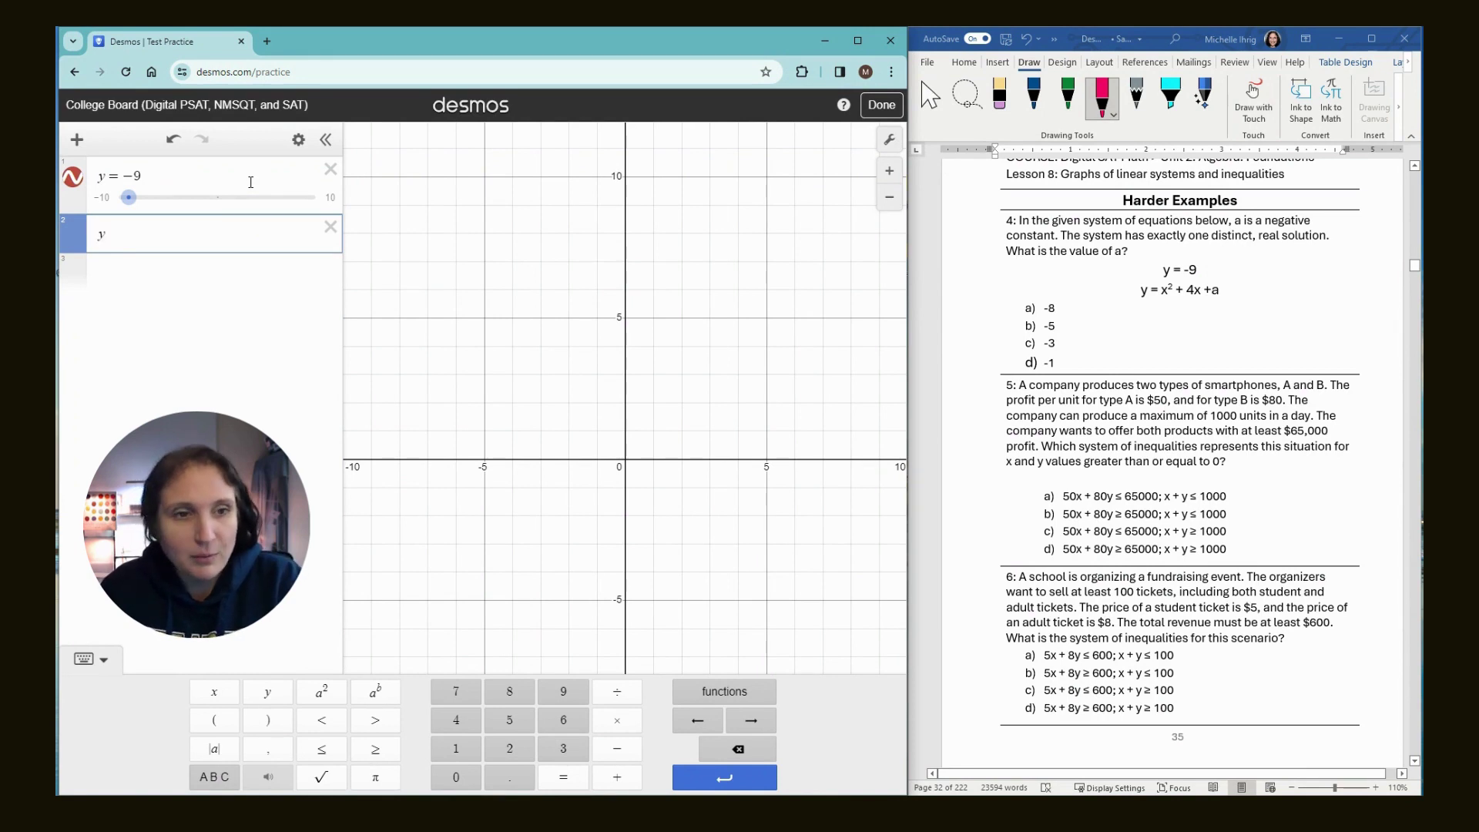
pyautogui.write('=x')
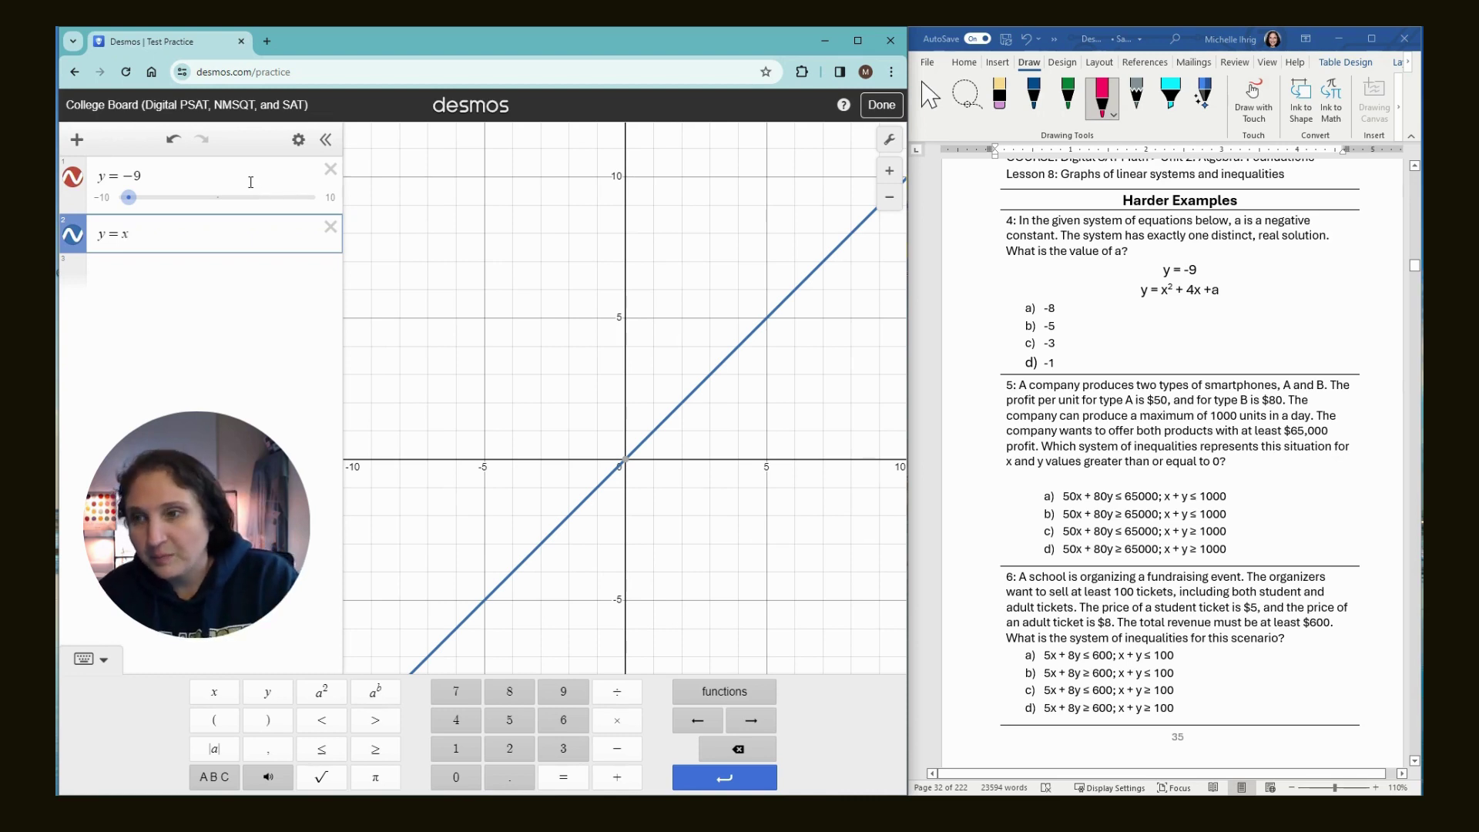
pyautogui.write('^2')
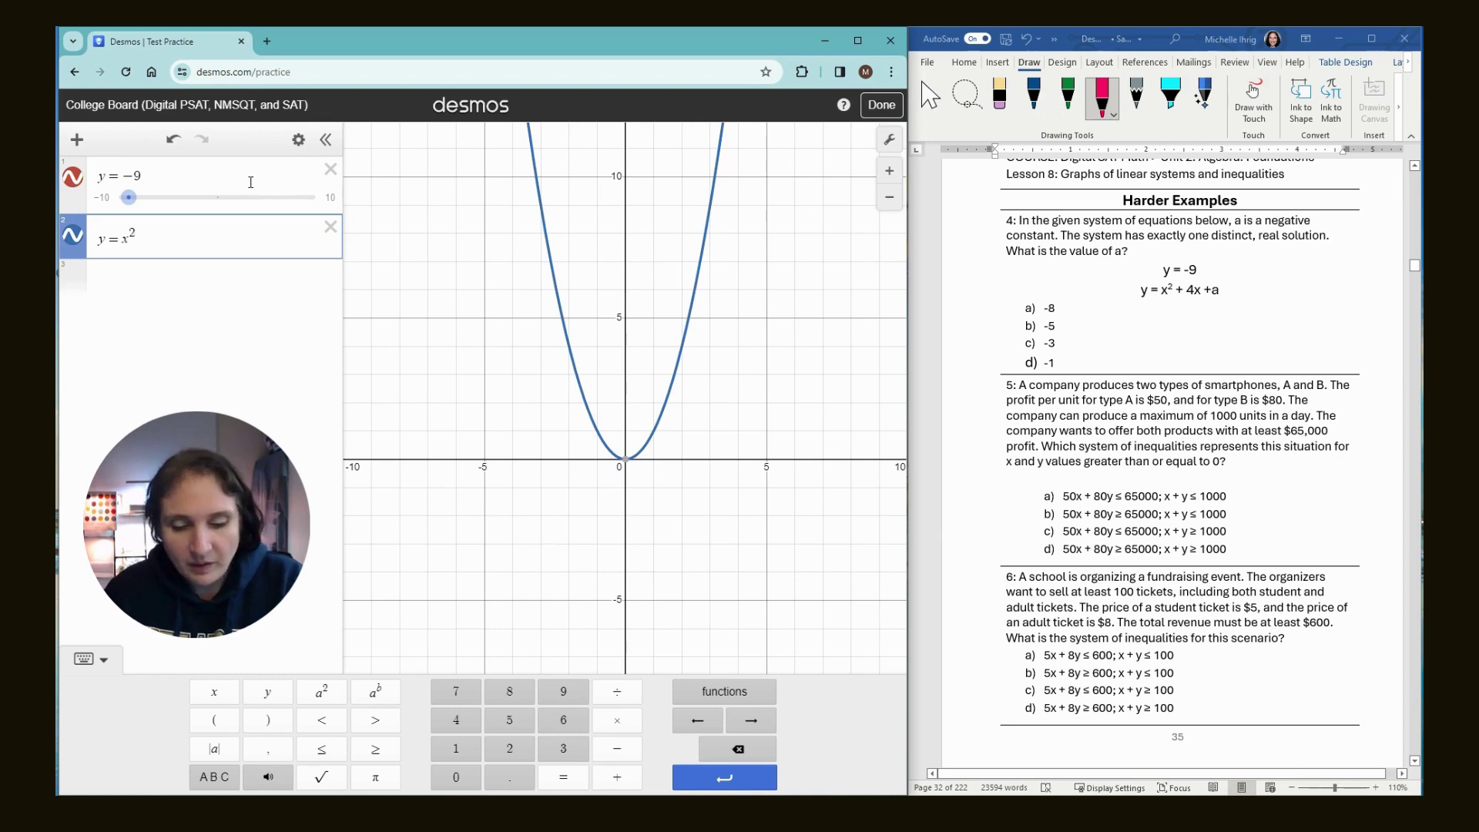
pyautogui.press('Right')
pyautogui.write('+ 4x ')
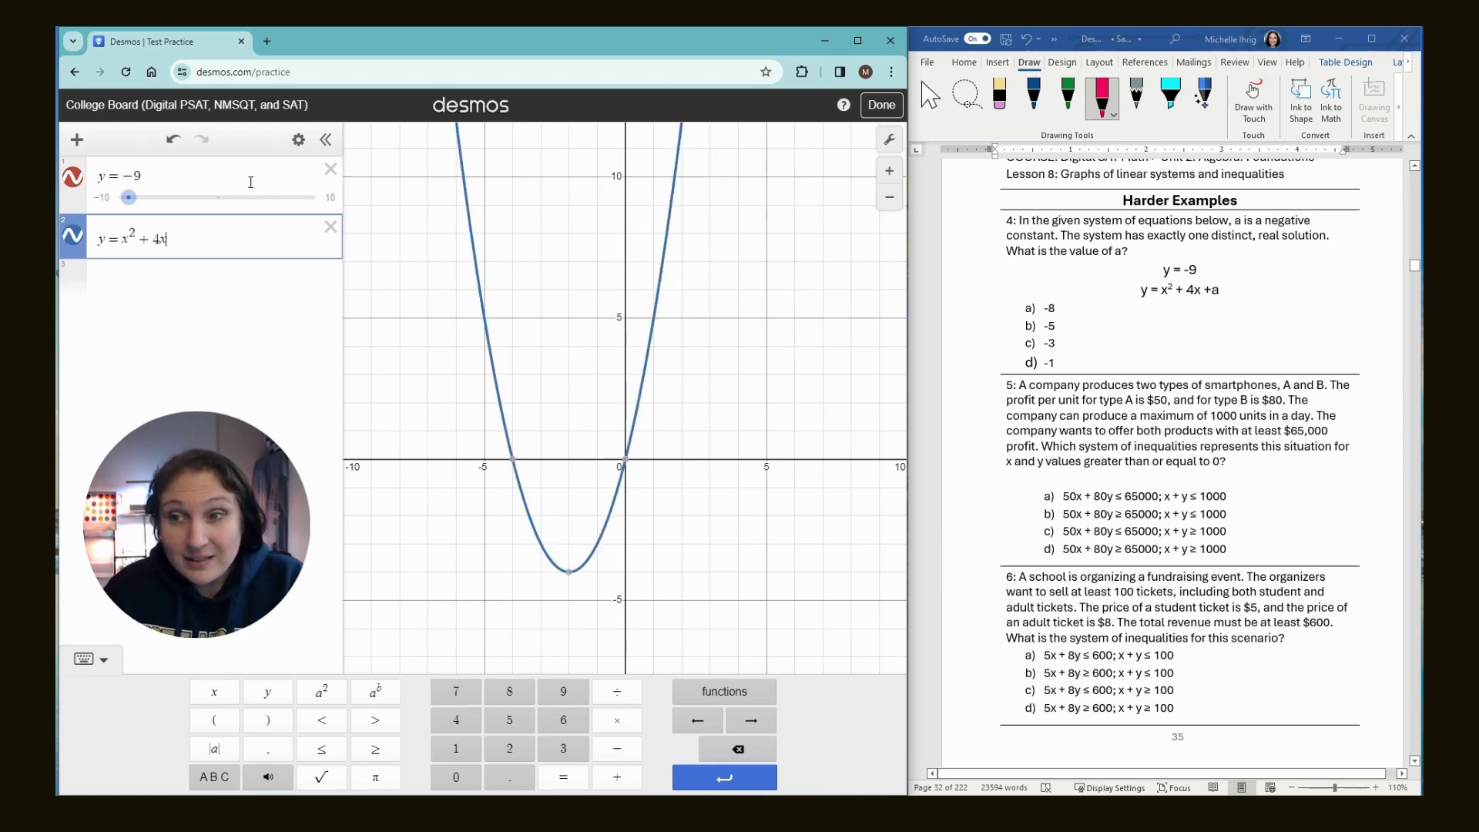
pyautogui.write('+ a')
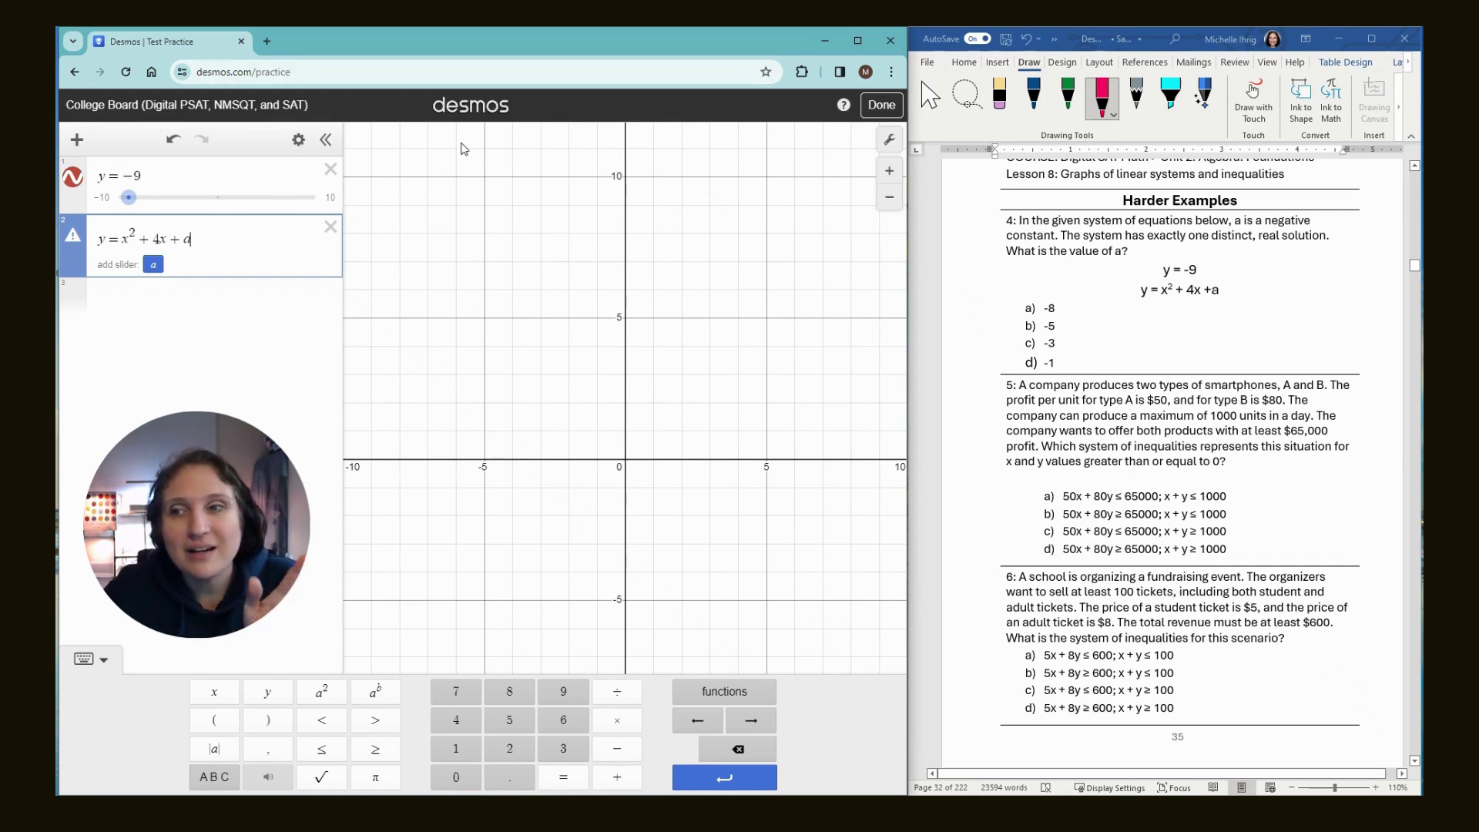
# Add a slider for the parameter a
pyautogui.click(151, 268)
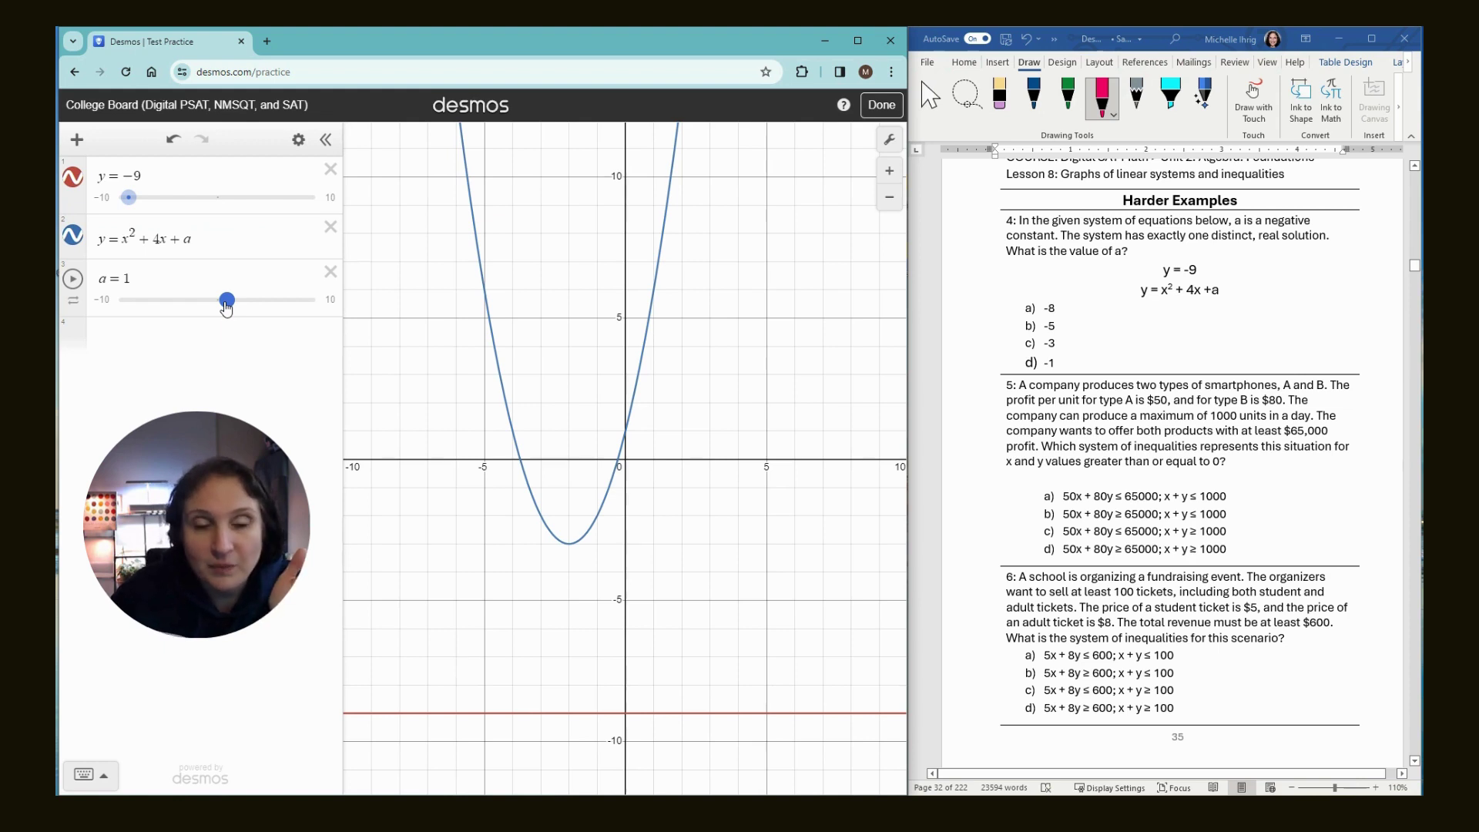
# Raise a to 1.8, then lower it to −5 so the vertex touches y = −9
pyautogui.moveTo(225, 307); pyautogui.dragTo(284, 300)
pyautogui.moveTo(506, 607); pyautogui.dragTo(530, 456)
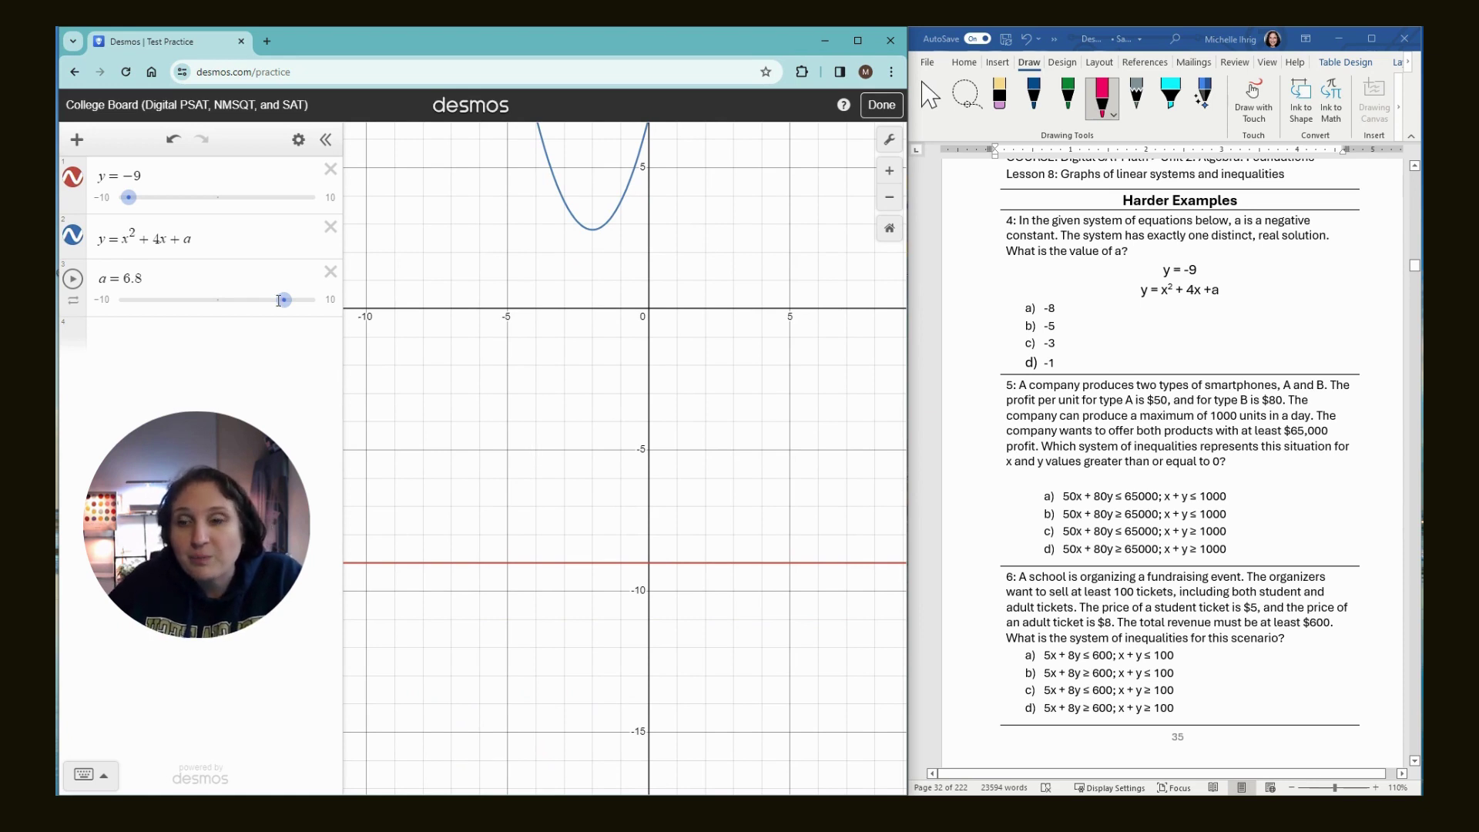
pyautogui.moveTo(284, 300); pyautogui.dragTo(223, 311)
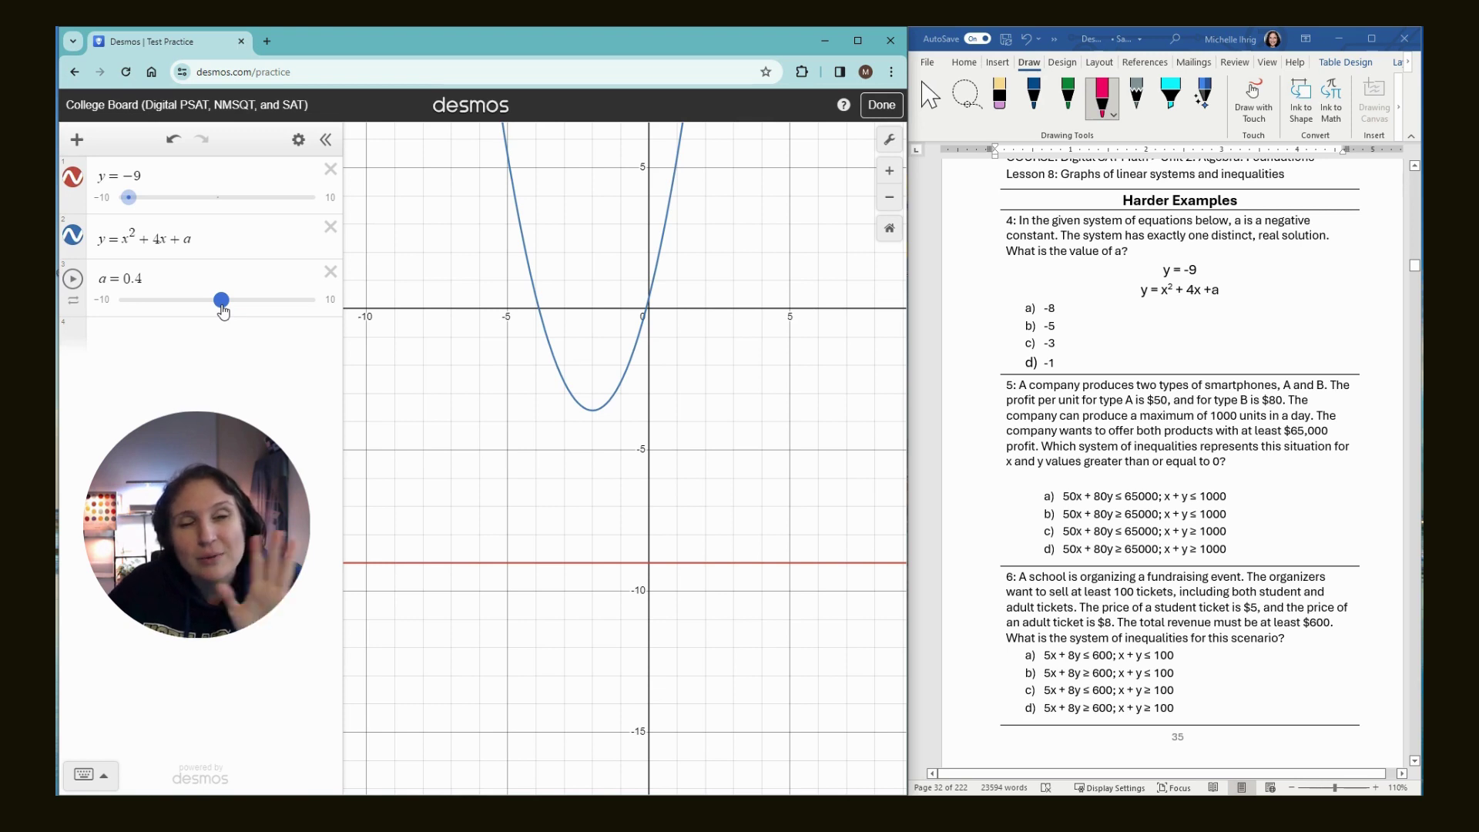
pyautogui.moveTo(222, 310); pyautogui.dragTo(171, 301)
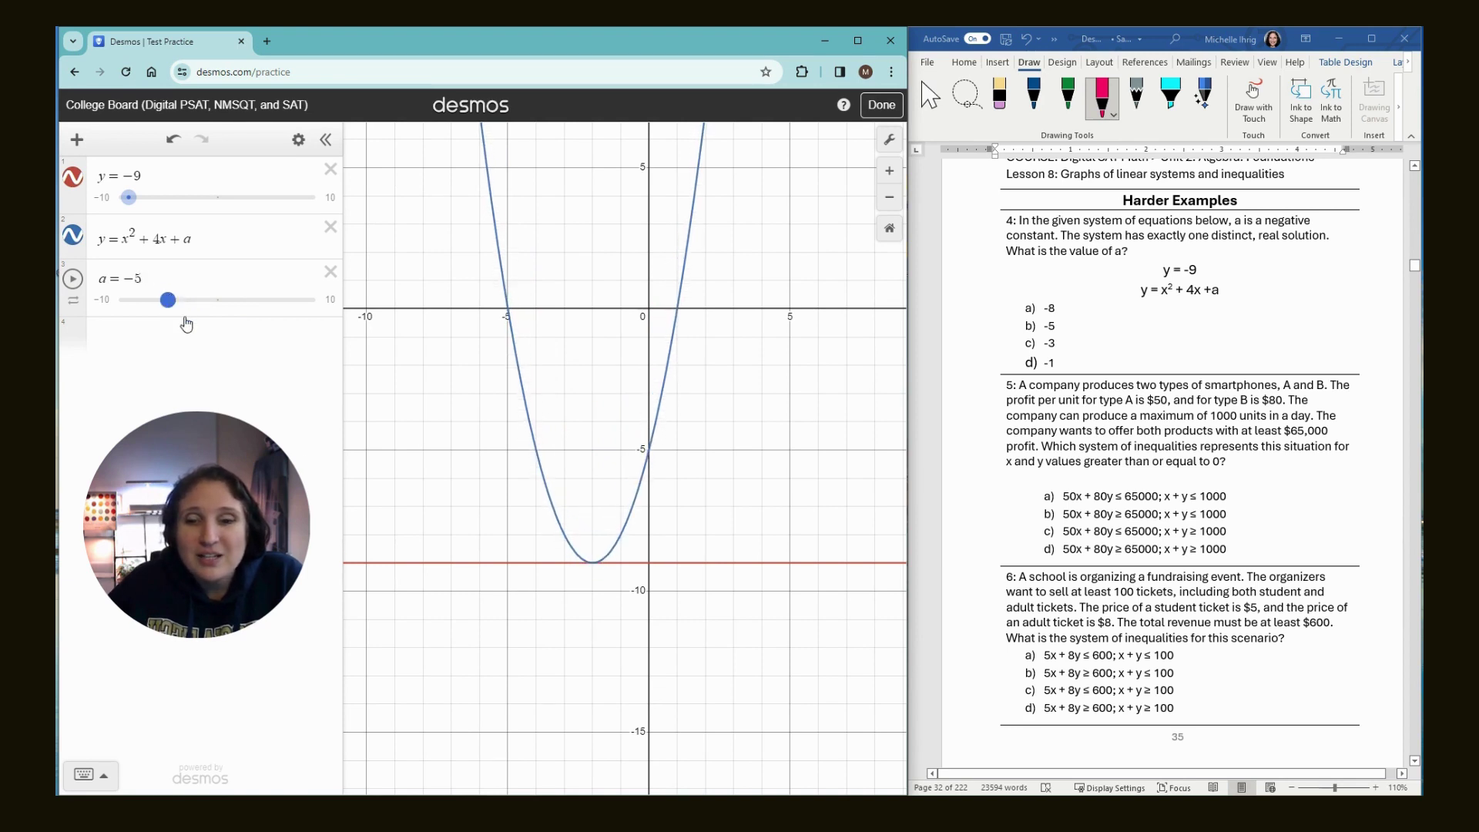
# Show the vertex (−2, −9) and ink an arrow beside answer b) −5 in Word
pyautogui.click(592, 564)
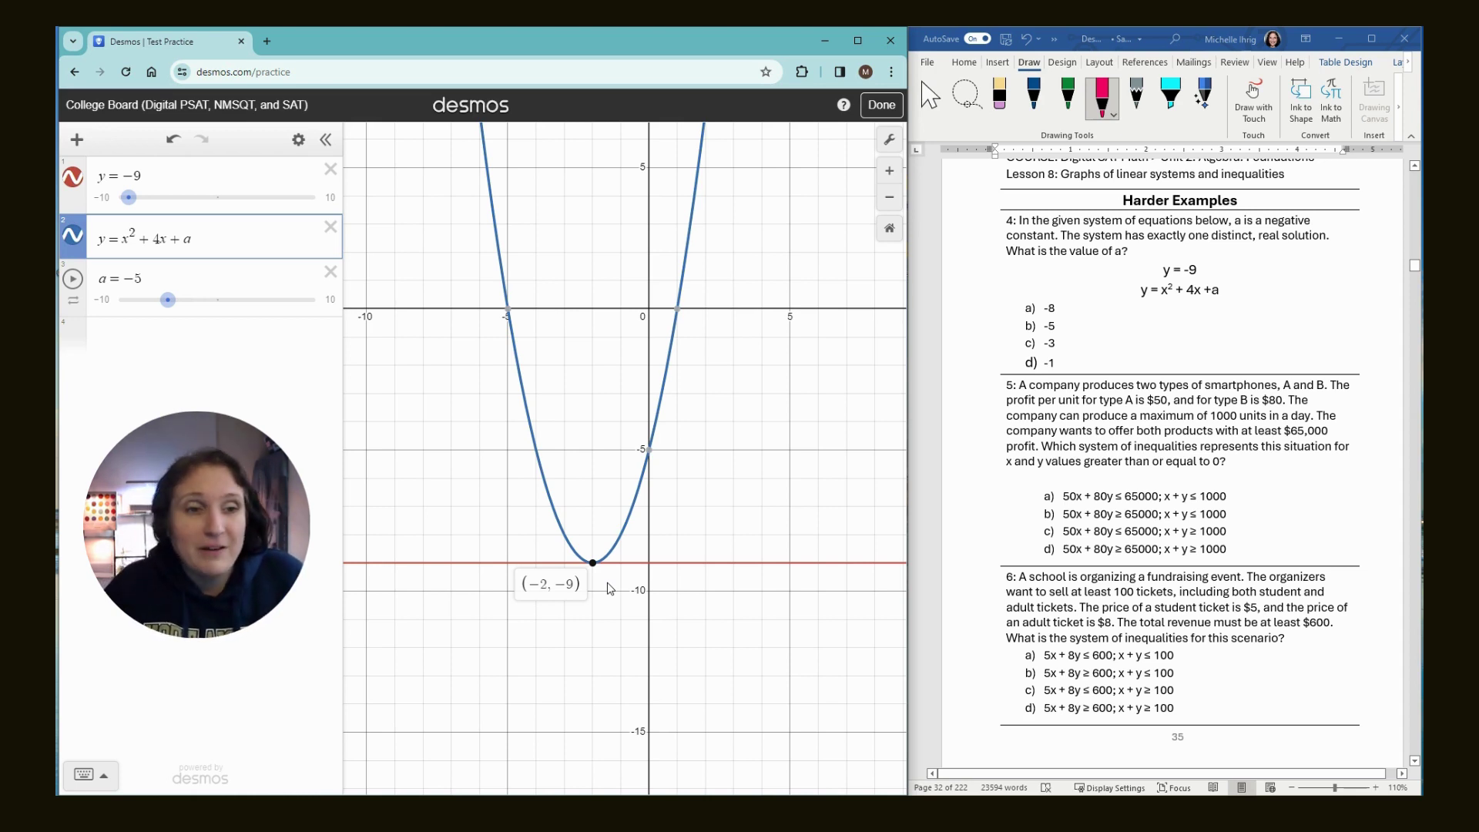
pyautogui.click(1033, 95)
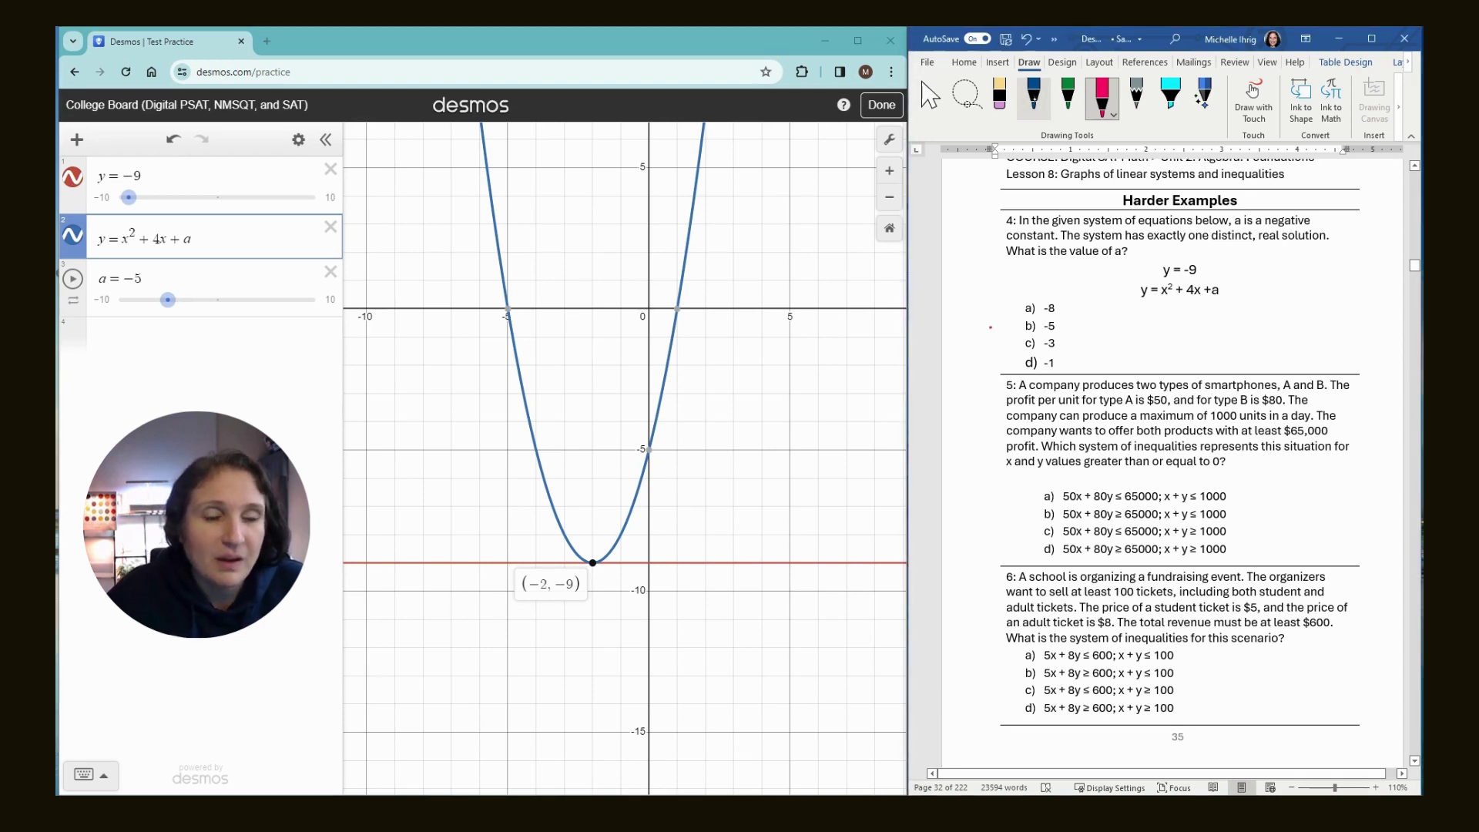
pyautogui.moveTo(991, 327); pyautogui.dragTo(1016, 329)
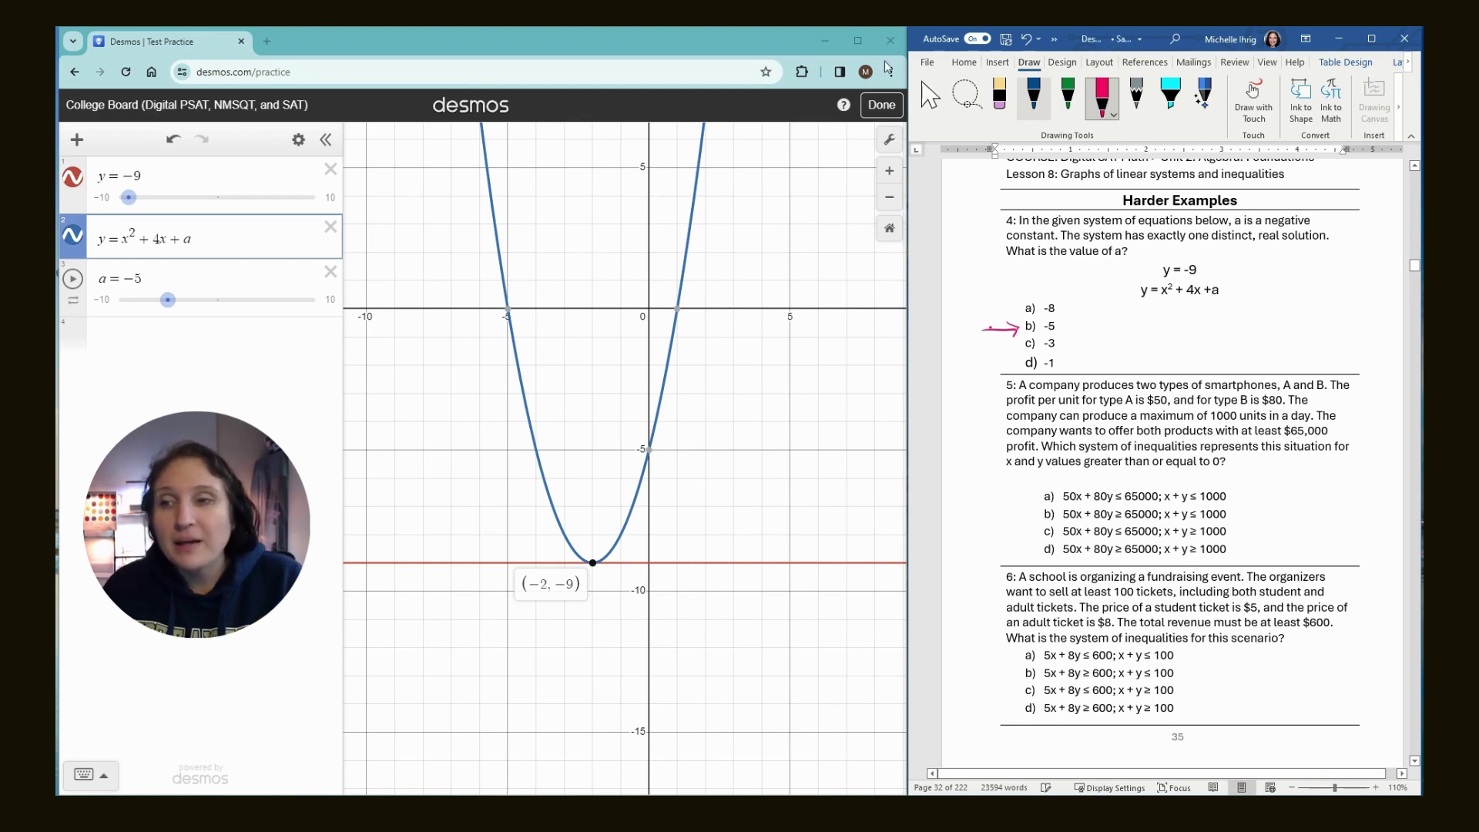
# Set a to −8 and label the intersections (−3.732, −9) and (−0.268, −9)
pyautogui.click(149, 279)
pyautogui.click(149, 279)
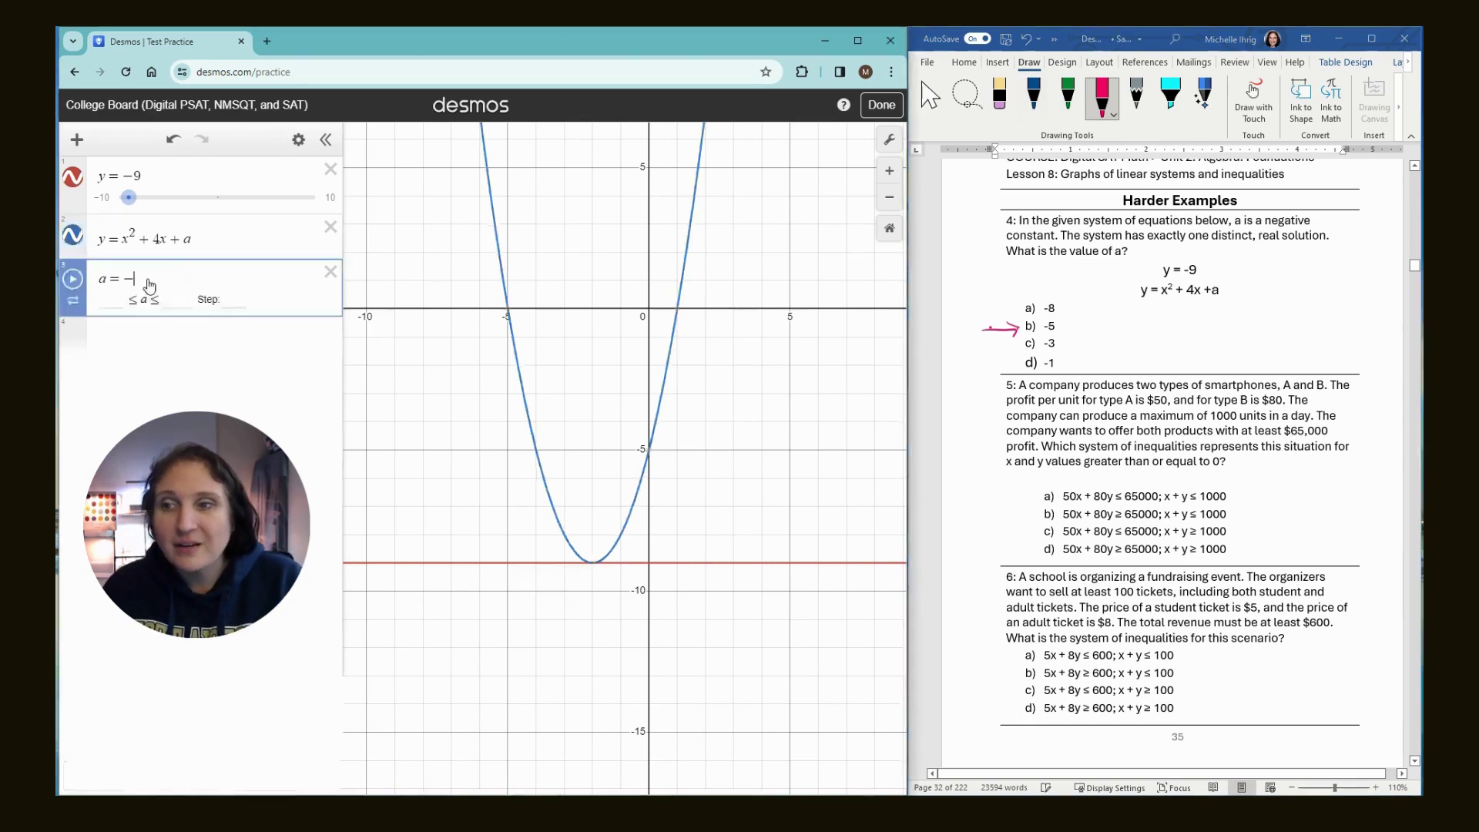
pyautogui.press('BackSpace')
pyautogui.write('8')
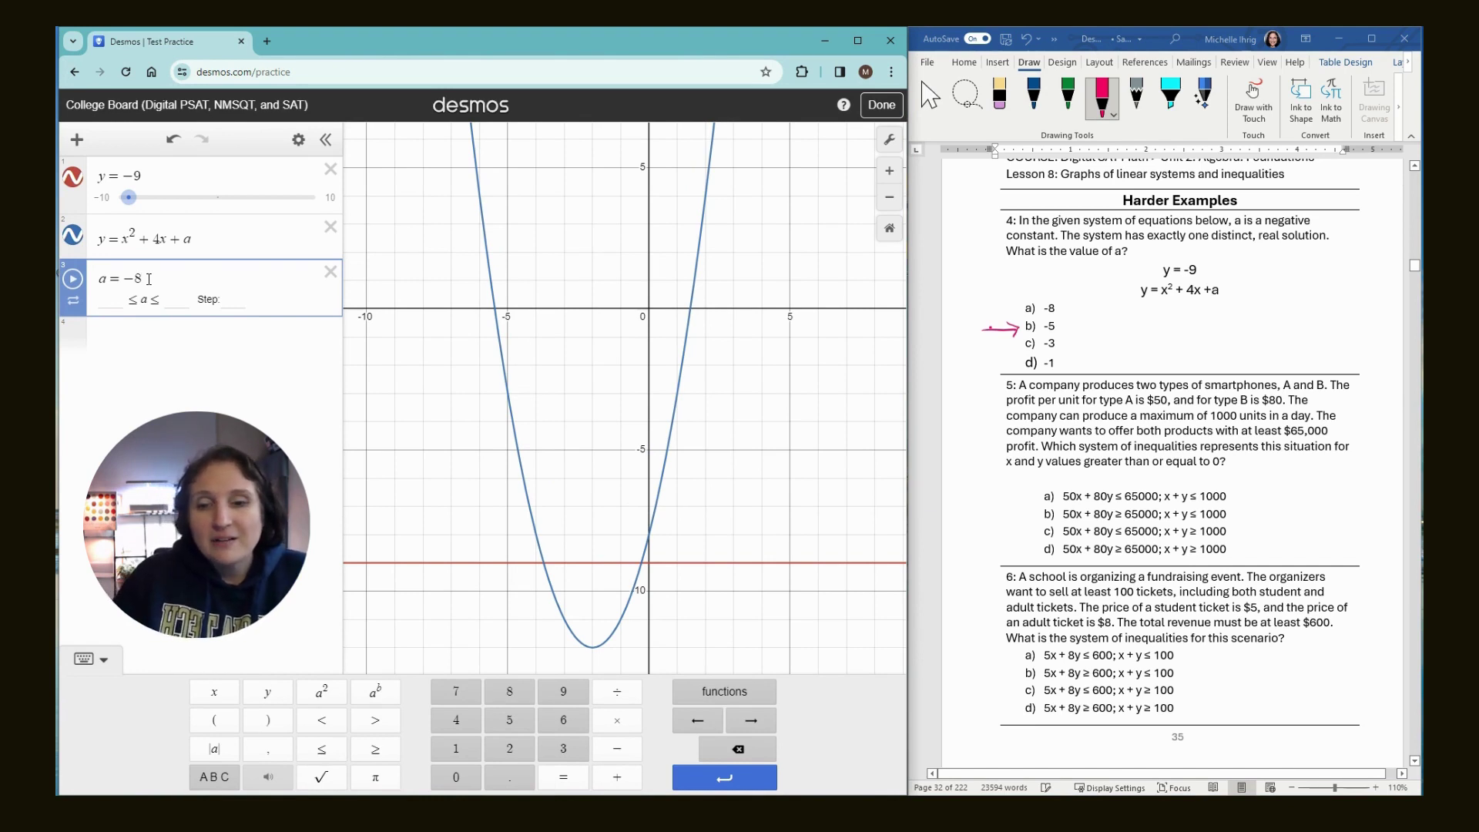
pyautogui.click(544, 565)
pyautogui.click(544, 563)
pyautogui.click(642, 563)
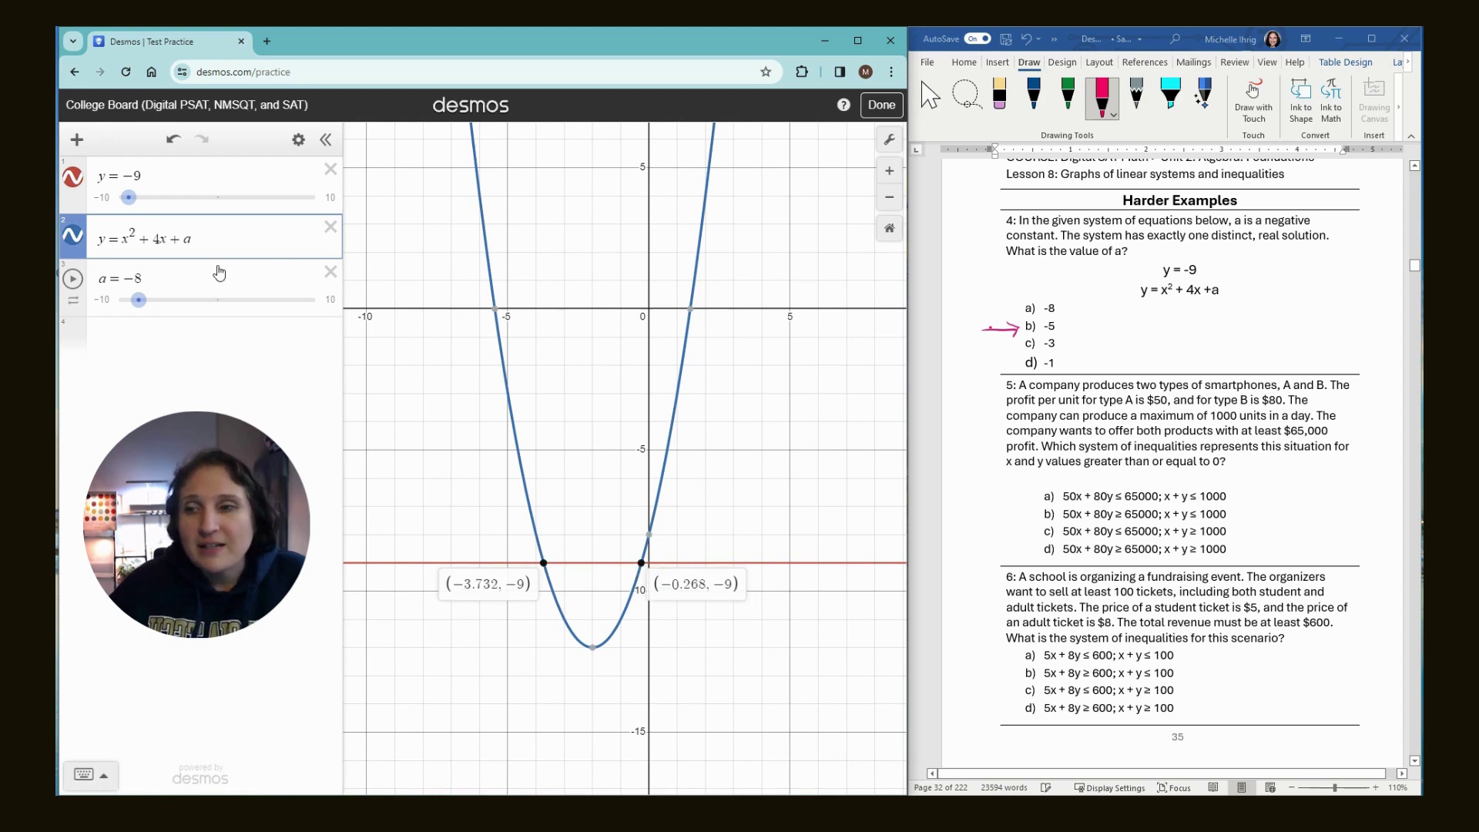
# Set a to −5 and show the parabola's vertex on the line
pyautogui.click(179, 278)
pyautogui.press('BackSpace')
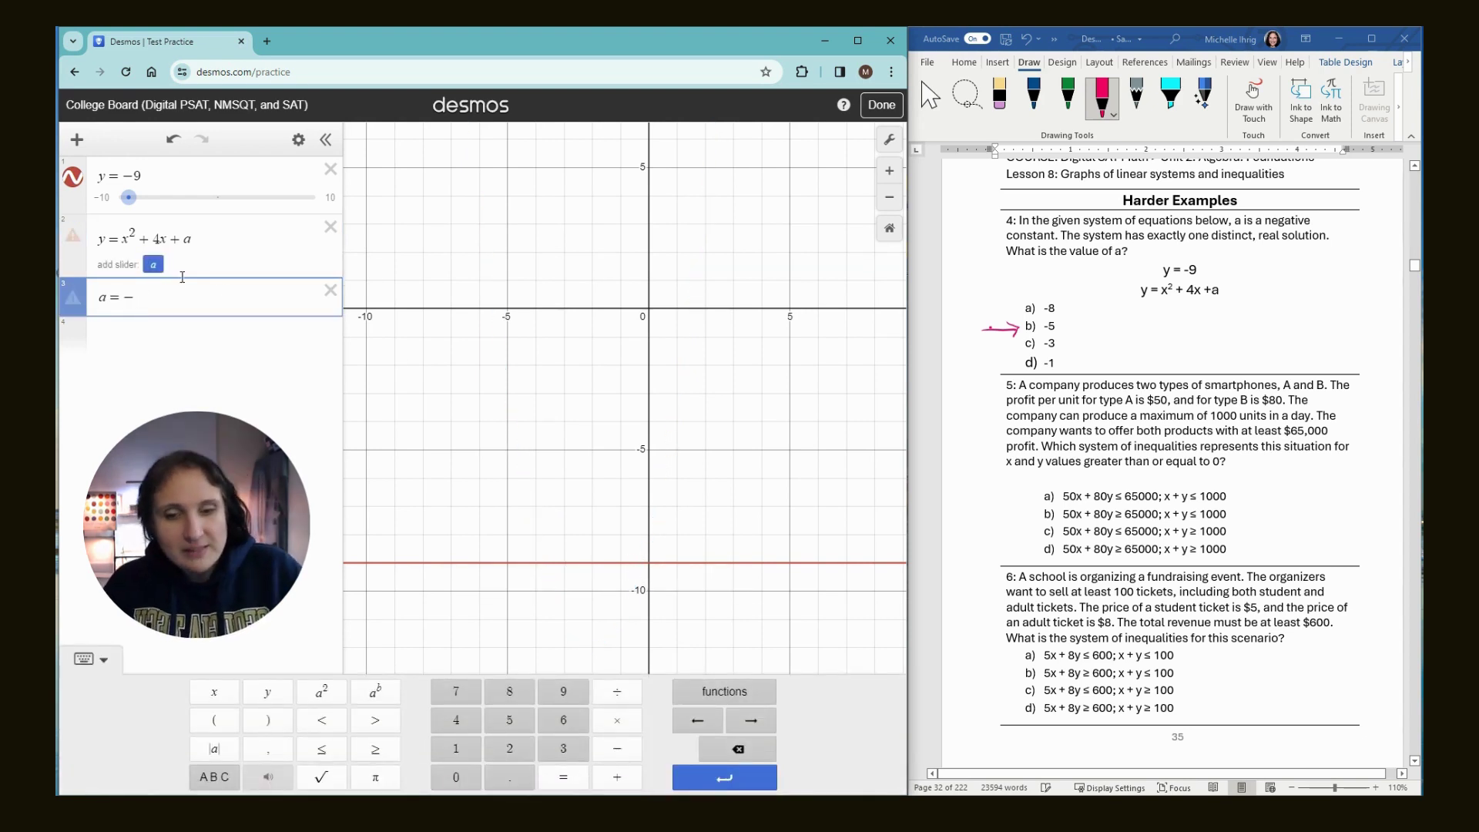
pyautogui.write('5')
pyautogui.click(595, 563)
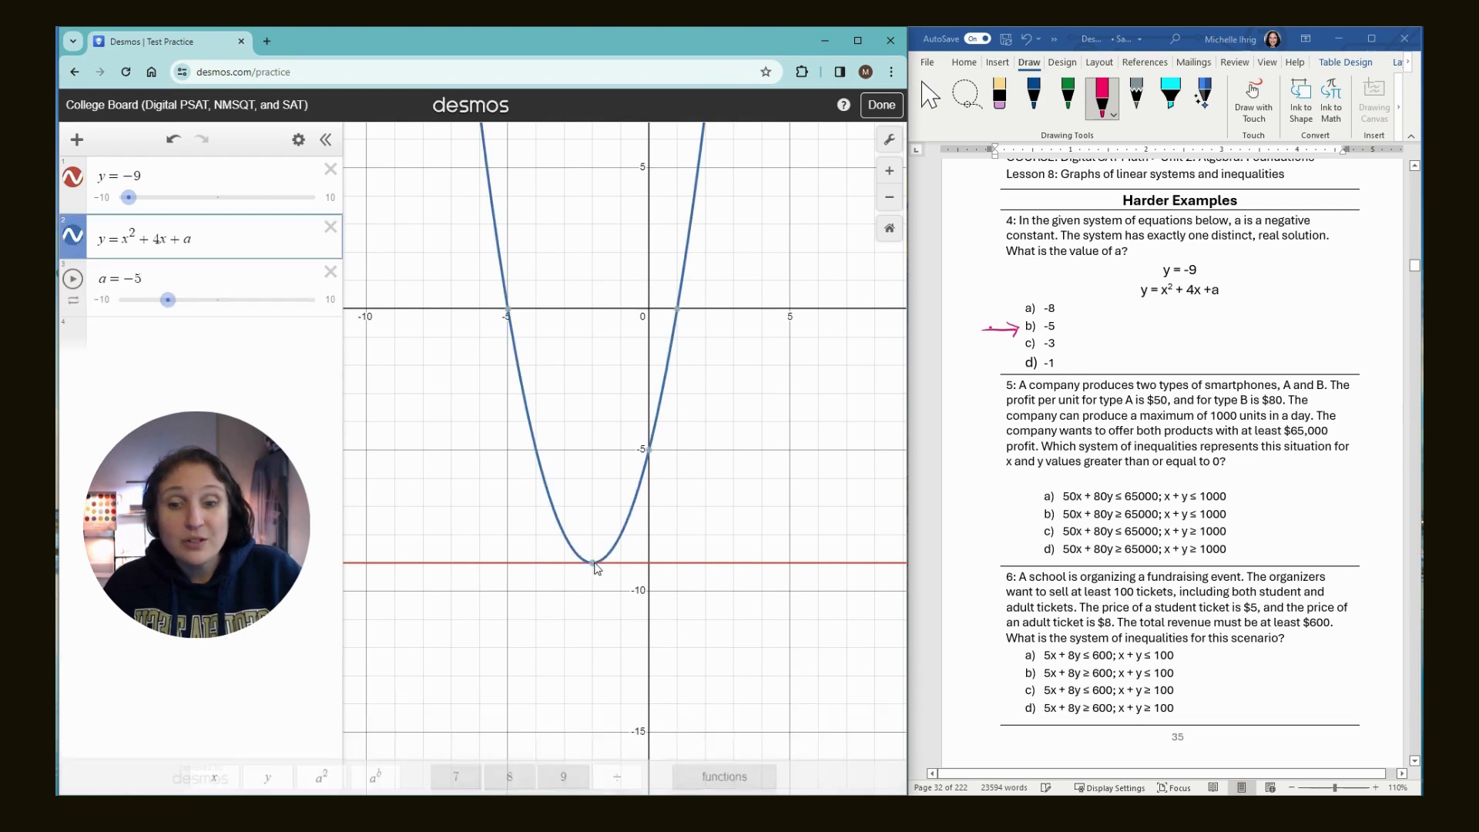
pyautogui.moveTo(596, 570)
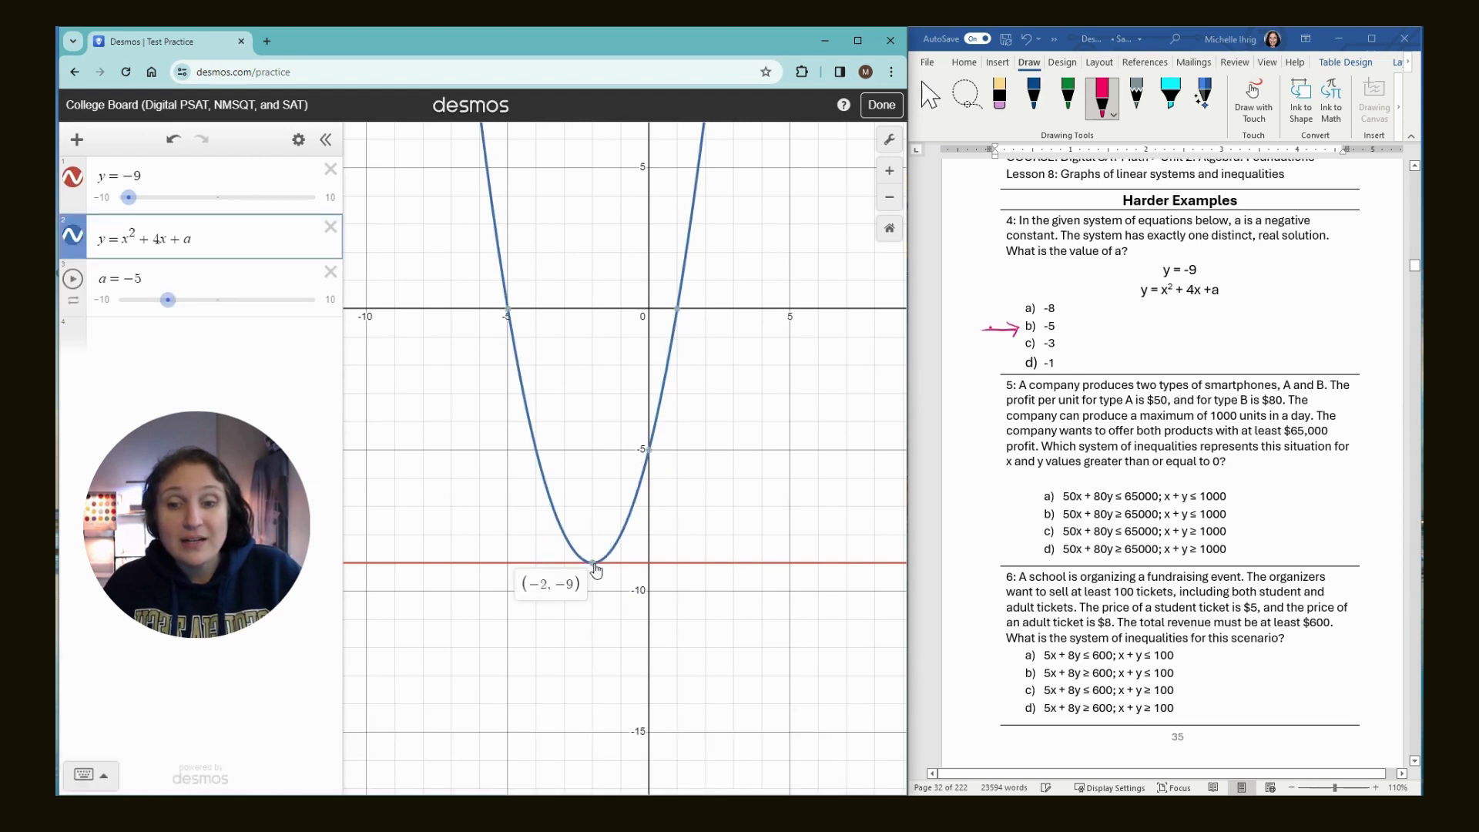
# Change a to −3, then to −1, lifting the parabola clear of the line
pyautogui.click(133, 276)
pyautogui.write('3')
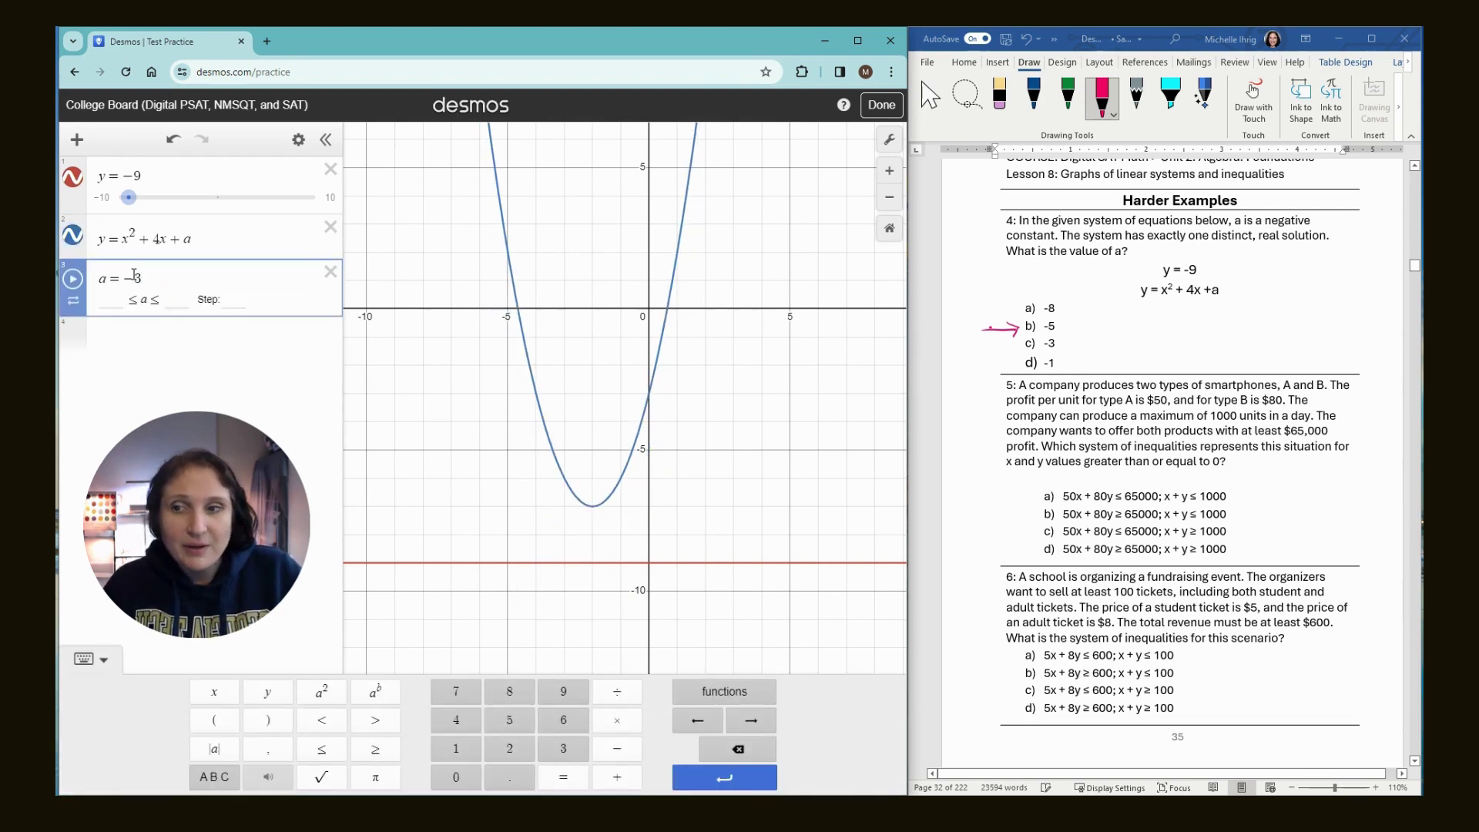
pyautogui.press('BackSpace')
pyautogui.write('1')
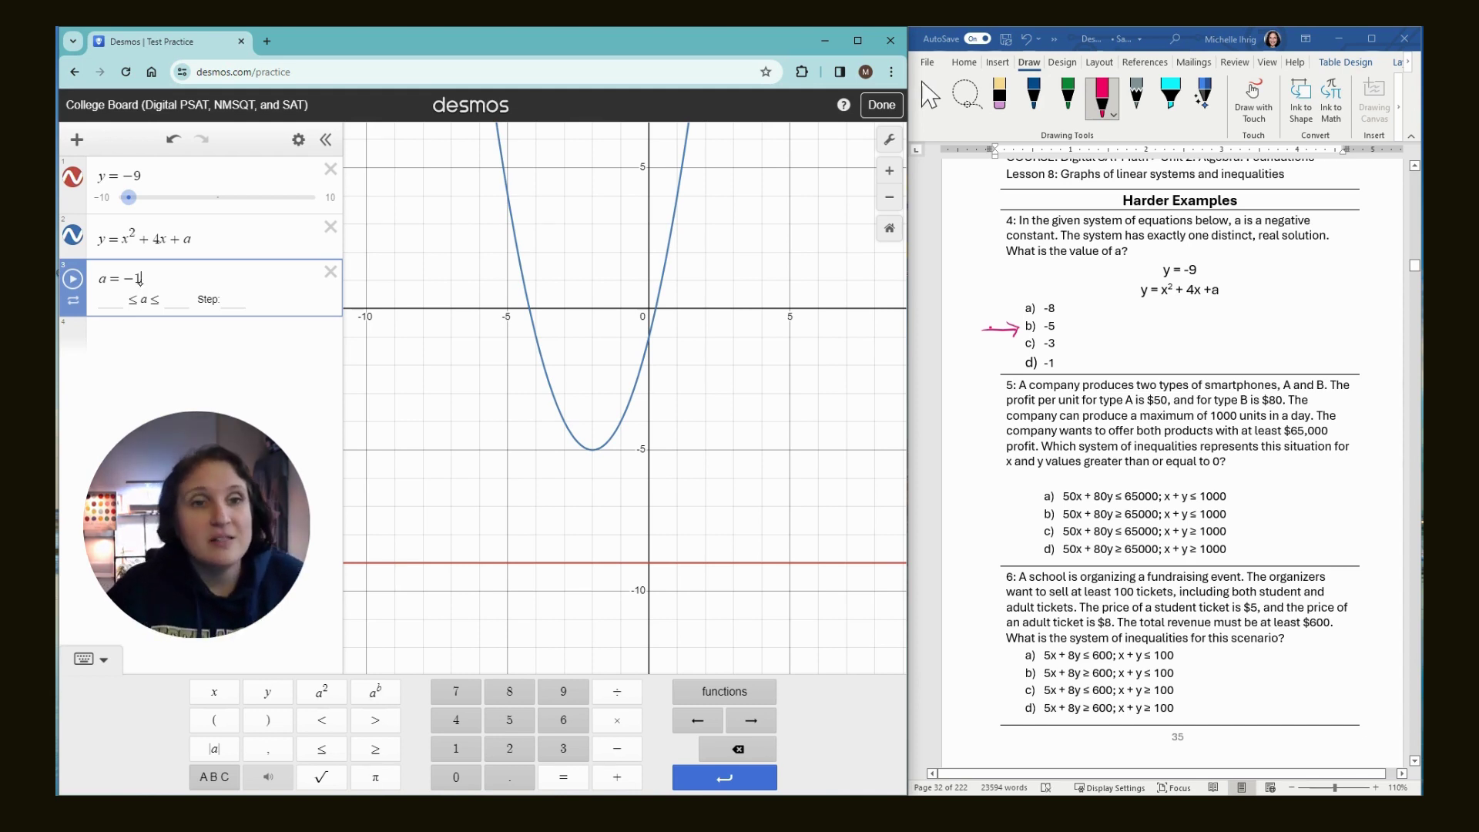
# With the blue pen, handwrite A=50 and B=80 beside question 5
pyautogui.click(1033, 96)
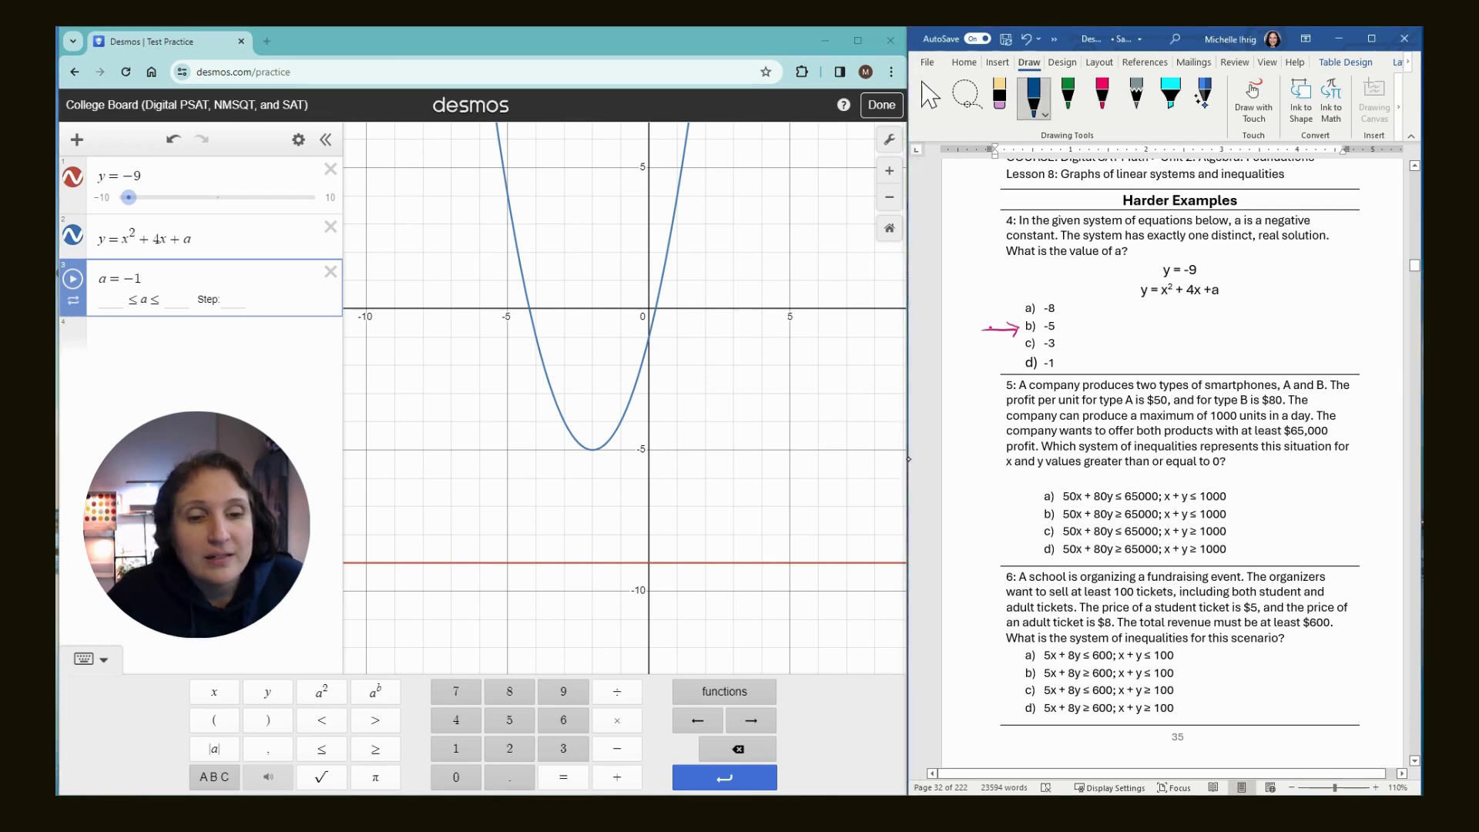
pyautogui.moveTo(957, 496); pyautogui.dragTo(977, 478)
pyautogui.moveTo(971, 486); pyautogui.dragTo(989, 477)
pyautogui.moveTo(989, 467)
pyautogui.mouseDown()
pyautogui.moveTo(983, 482)
pyautogui.moveTo(1003, 461)
pyautogui.moveTo(957, 518)
pyautogui.mouseUp()
pyautogui.moveTo(959, 501)
pyautogui.mouseDown()
pyautogui.moveTo(962, 519)
pyautogui.moveTo(981, 496)
pyautogui.mouseUp()
pyautogui.moveTo(993, 492); pyautogui.dragTo(995, 504)
pyautogui.moveTo(1001, 489); pyautogui.dragTo(1005, 496)
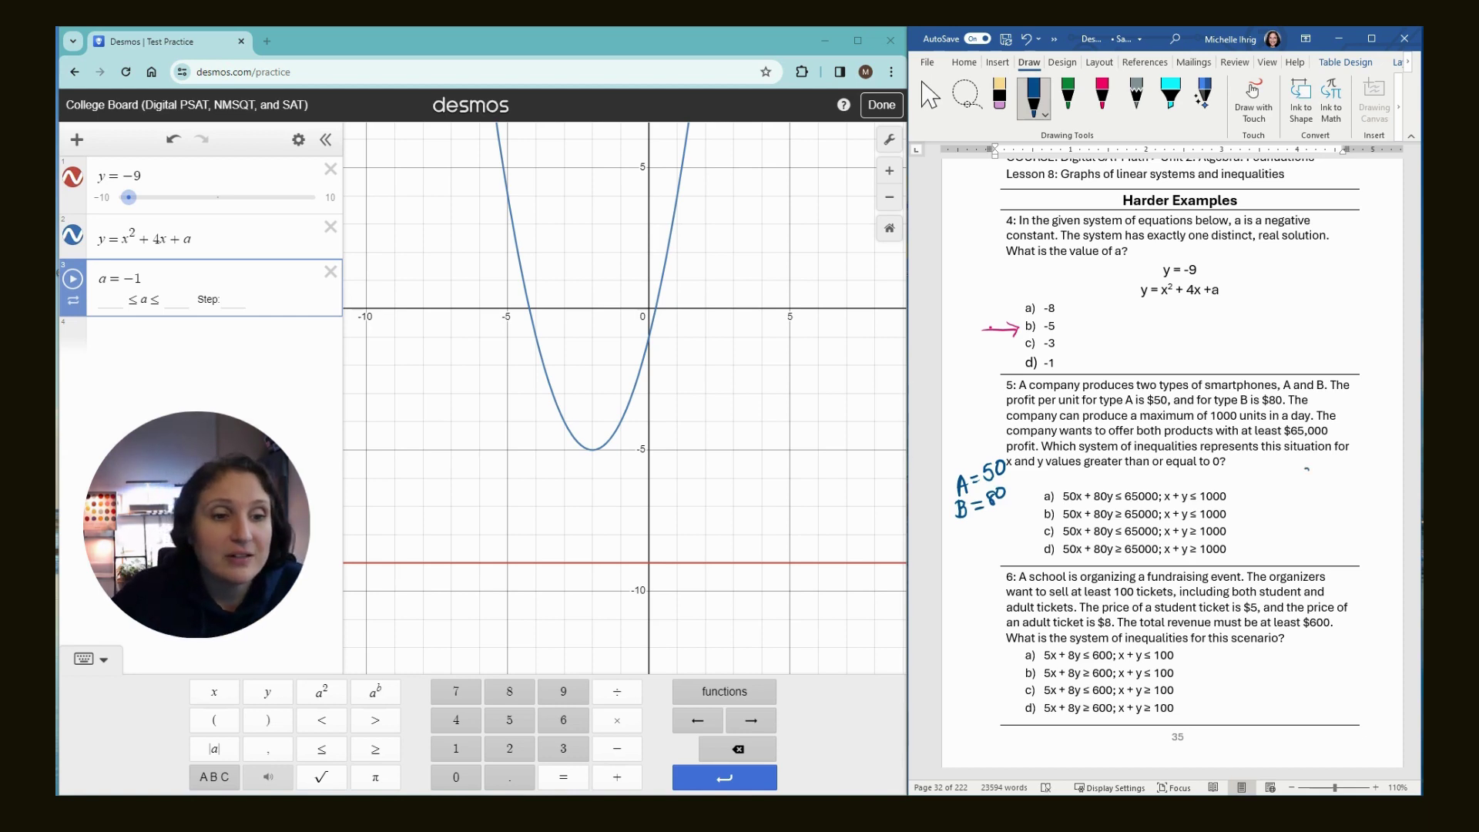
# Handwrite the test values 999, 1000 and 1001 beside question 5
pyautogui.moveTo(1306, 469)
pyautogui.mouseDown()
pyautogui.moveTo(1305, 483)
pyautogui.moveTo(1327, 473)
pyautogui.moveTo(1304, 505)
pyautogui.mouseUp()
pyautogui.moveTo(1315, 488); pyautogui.dragTo(1315, 490)
pyautogui.moveTo(1324, 487); pyautogui.dragTo(1330, 499)
pyautogui.moveTo(1335, 485)
pyautogui.mouseDown()
pyautogui.moveTo(1309, 525)
pyautogui.moveTo(1328, 508)
pyautogui.mouseUp()
pyautogui.moveTo(1342, 500); pyautogui.dragTo(1340, 518)
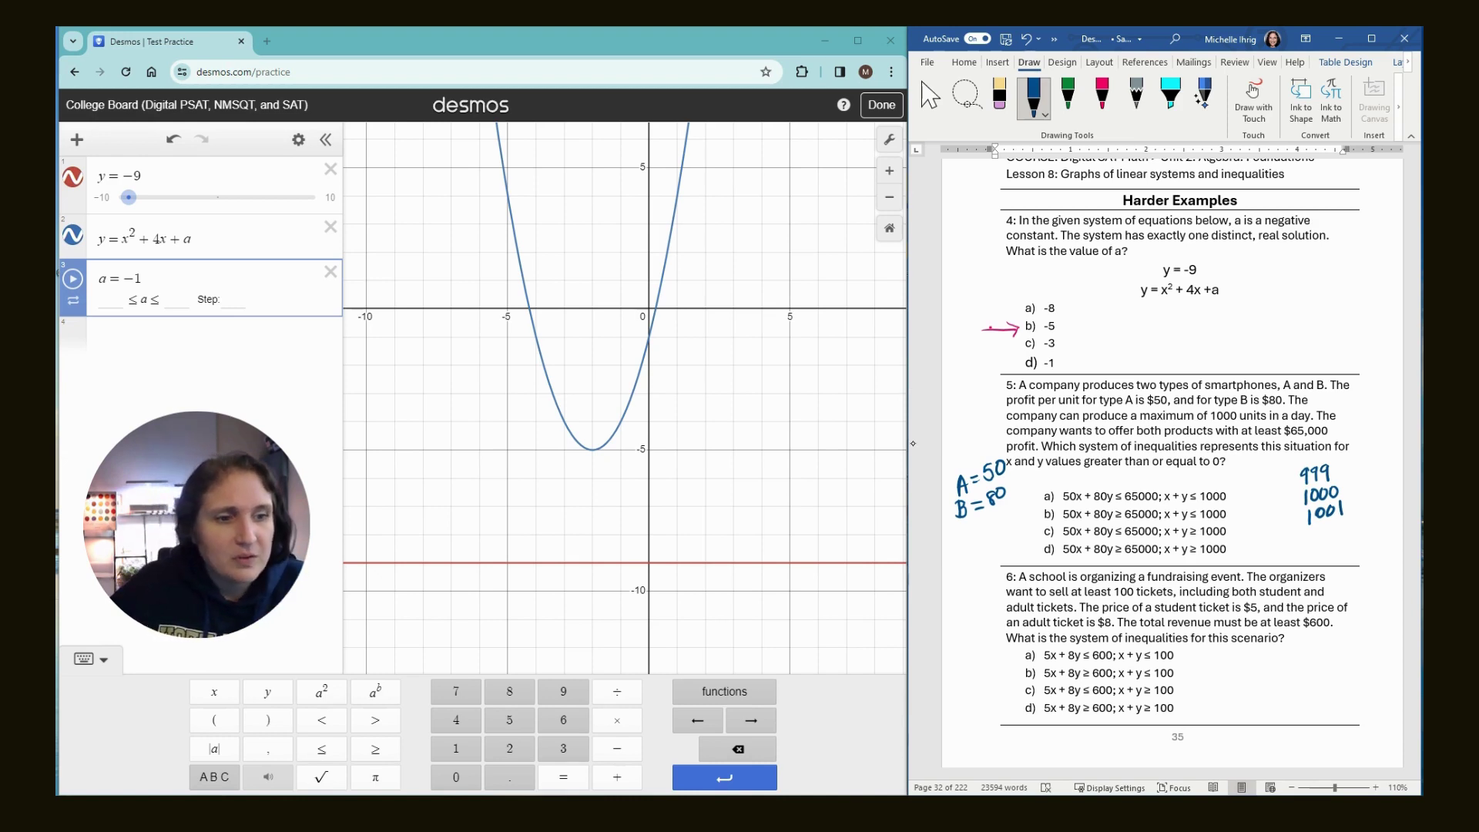
# Mark the test values, label the column, and strike x + y ≥ 1000 from options c and d
pyautogui.moveTo(1285, 475); pyautogui.dragTo(1290, 479)
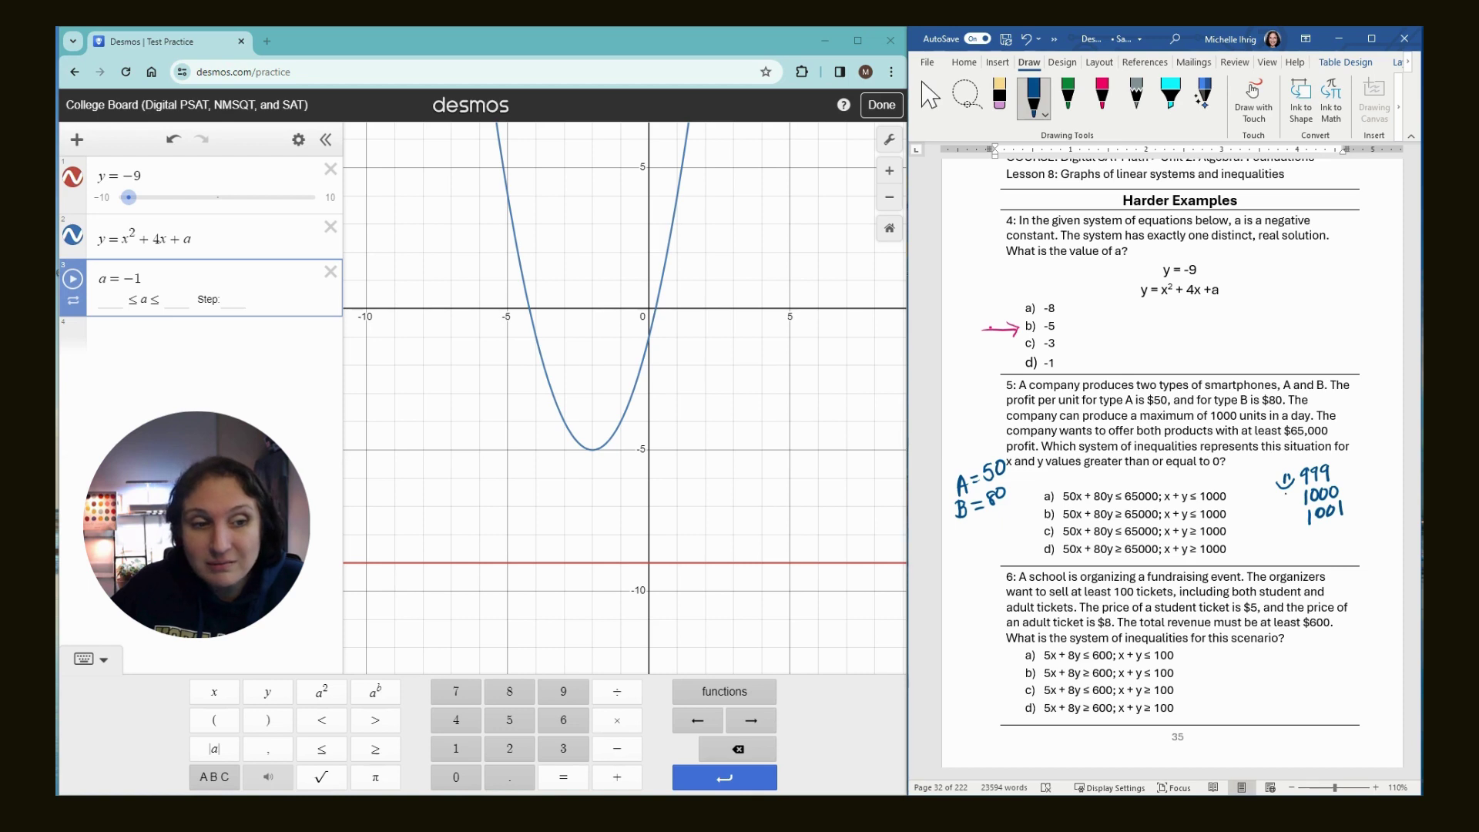
pyautogui.moveTo(1279, 498); pyautogui.dragTo(1294, 500)
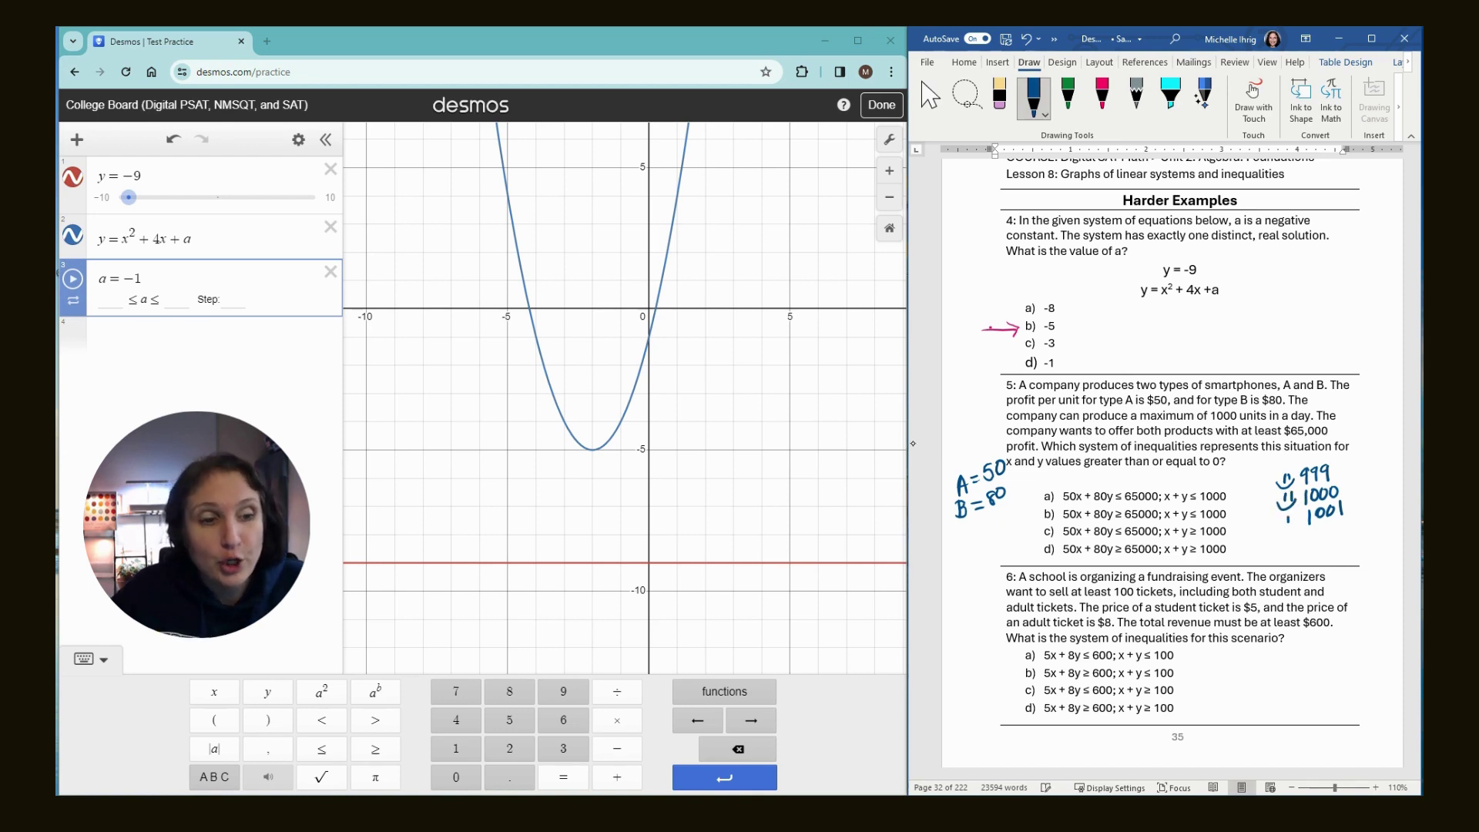
pyautogui.moveTo(1285, 533); pyautogui.dragTo(1362, 497)
pyautogui.moveTo(1255, 462)
pyautogui.mouseDown()
pyautogui.moveTo(1258, 479)
pyautogui.moveTo(1305, 461)
pyautogui.mouseUp()
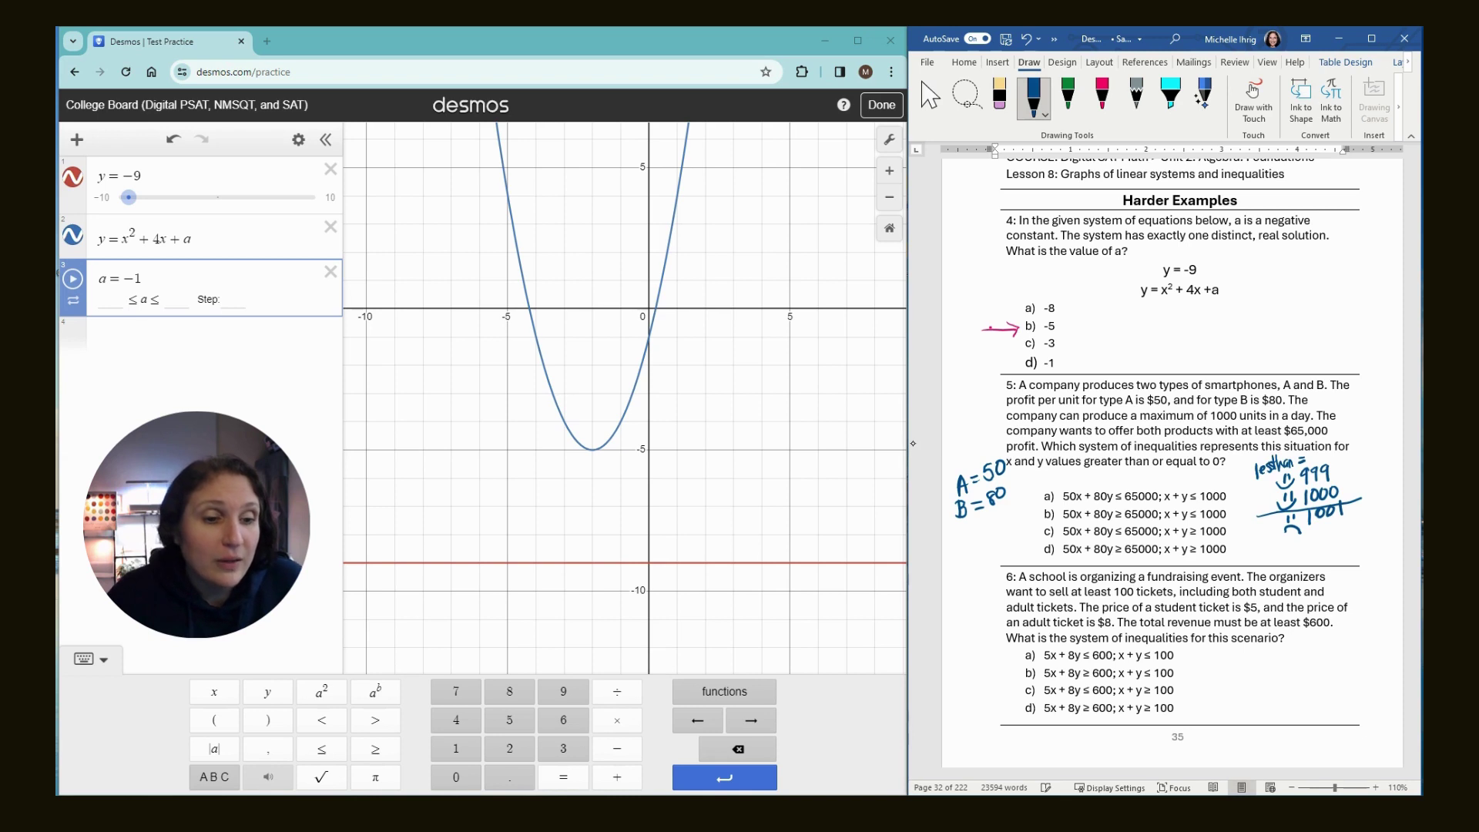
pyautogui.moveTo(1165, 532)
pyautogui.mouseDown()
pyautogui.moveTo(1234, 530)
pyautogui.moveTo(1192, 549)
pyautogui.moveTo(1232, 548)
pyautogui.mouseUp()
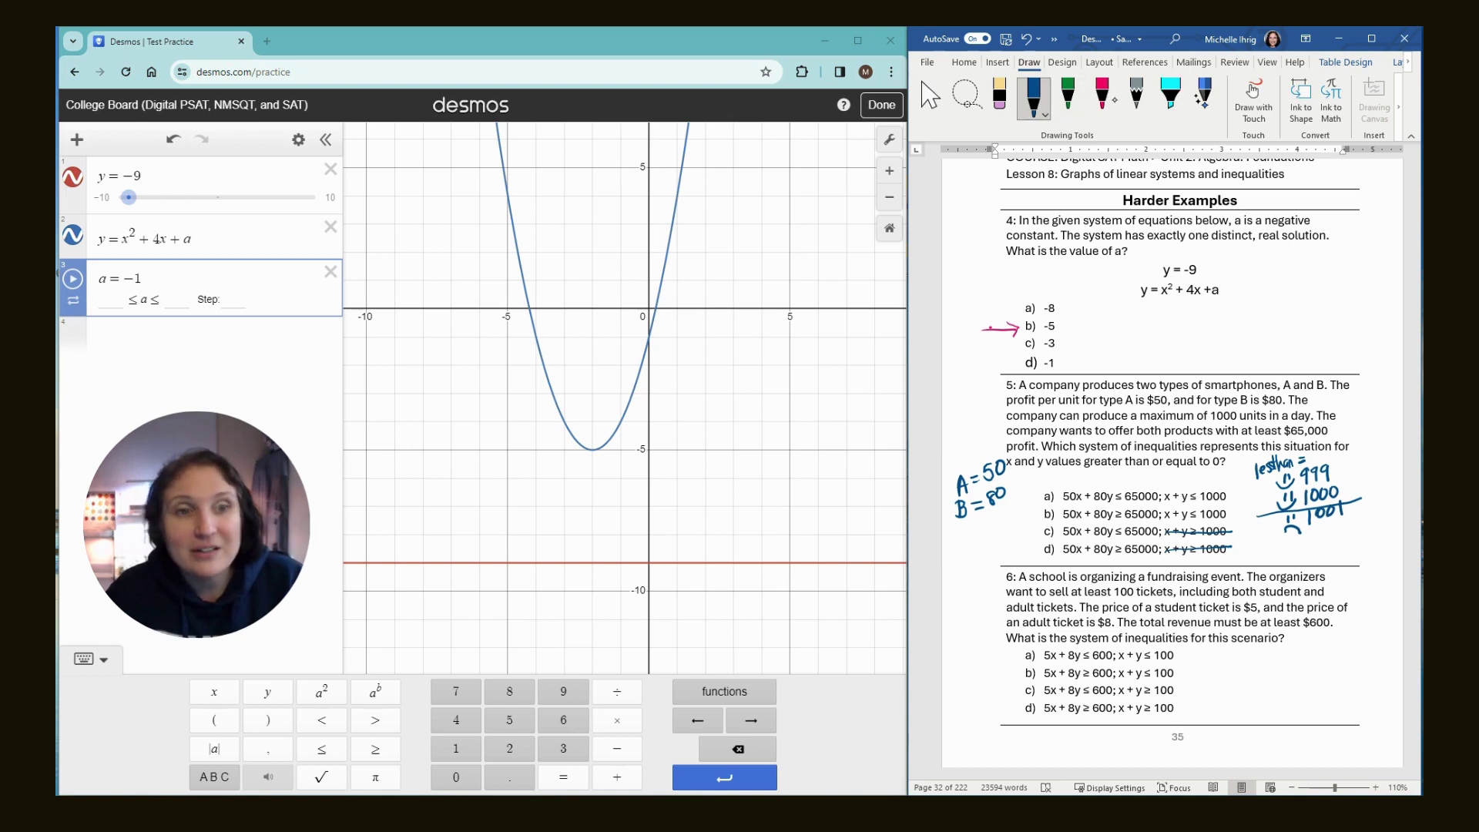
# In pink ink, write test values 64999, 65000 and 65001 under B=80
pyautogui.click(1104, 96)
pyautogui.moveTo(975, 533)
pyautogui.mouseDown()
pyautogui.moveTo(973, 545)
pyautogui.moveTo(986, 537)
pyautogui.mouseUp()
pyautogui.moveTo(983, 533)
pyautogui.mouseDown()
pyautogui.moveTo(982, 546)
pyautogui.moveTo(1000, 529)
pyautogui.mouseUp()
pyautogui.moveTo(1009, 522)
pyautogui.mouseDown()
pyautogui.moveTo(971, 529)
pyautogui.moveTo(985, 527)
pyautogui.mouseUp()
pyautogui.moveTo(991, 516)
pyautogui.mouseDown()
pyautogui.moveTo(982, 557)
pyautogui.moveTo(995, 556)
pyautogui.mouseUp()
pyautogui.moveTo(986, 555)
pyautogui.mouseDown()
pyautogui.moveTo(977, 568)
pyautogui.moveTo(989, 561)
pyautogui.mouseUp()
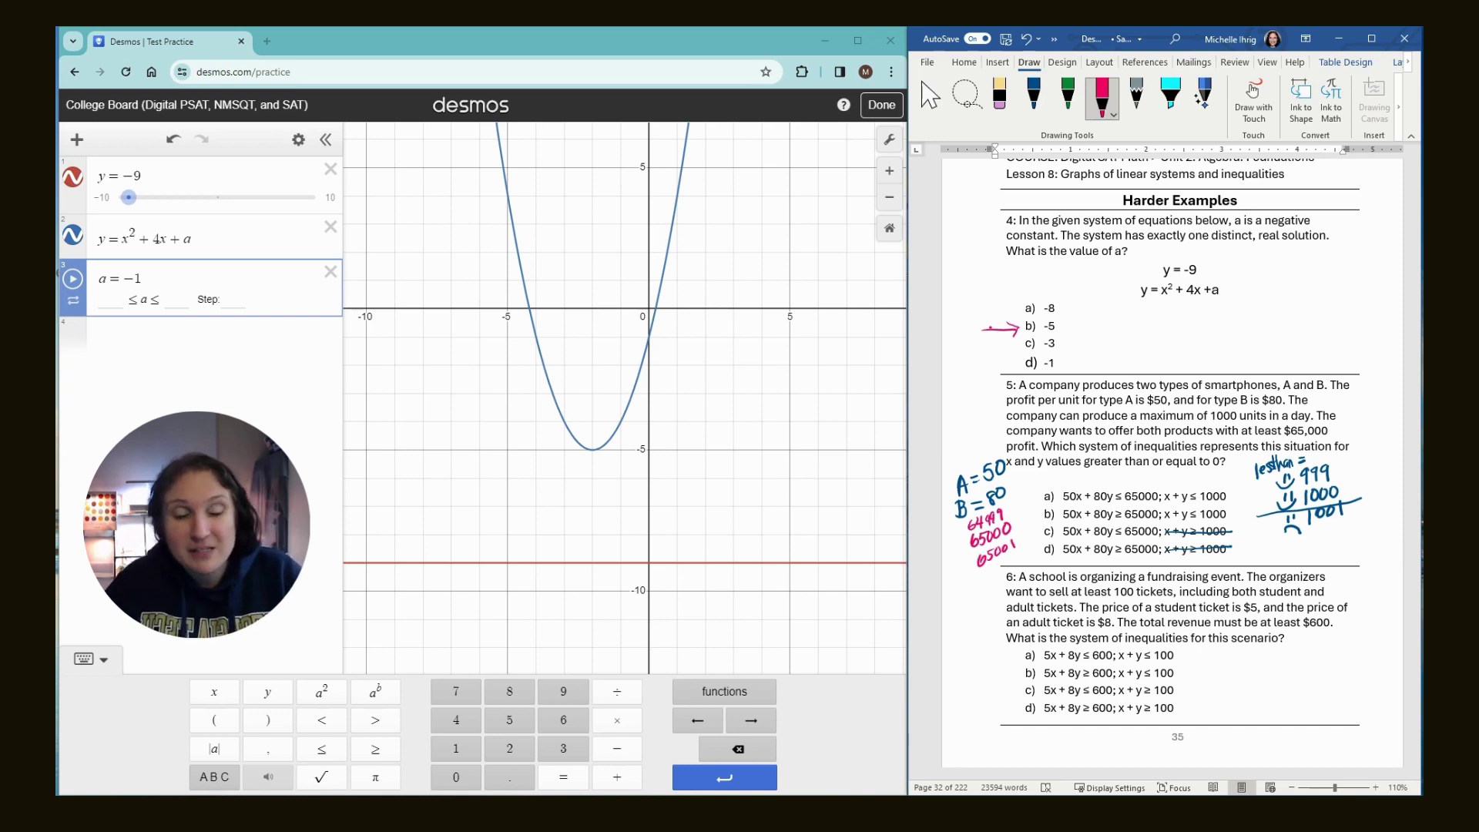
# Tick 64999 and 65000, note 'greater', and circle option b
pyautogui.moveTo(1014, 495); pyautogui.dragTo(1029, 512)
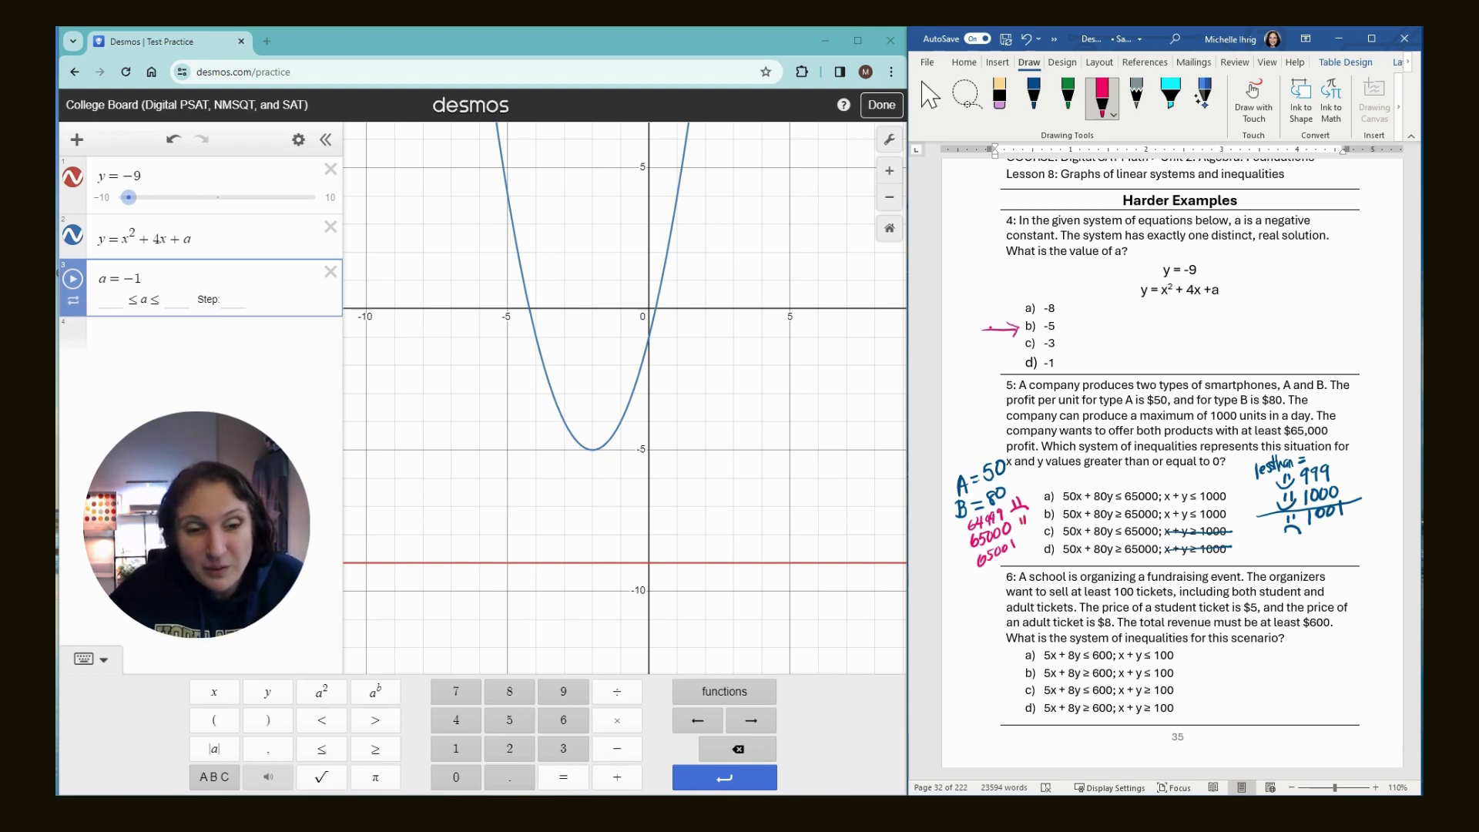
pyautogui.moveTo(1018, 517); pyautogui.dragTo(1032, 530)
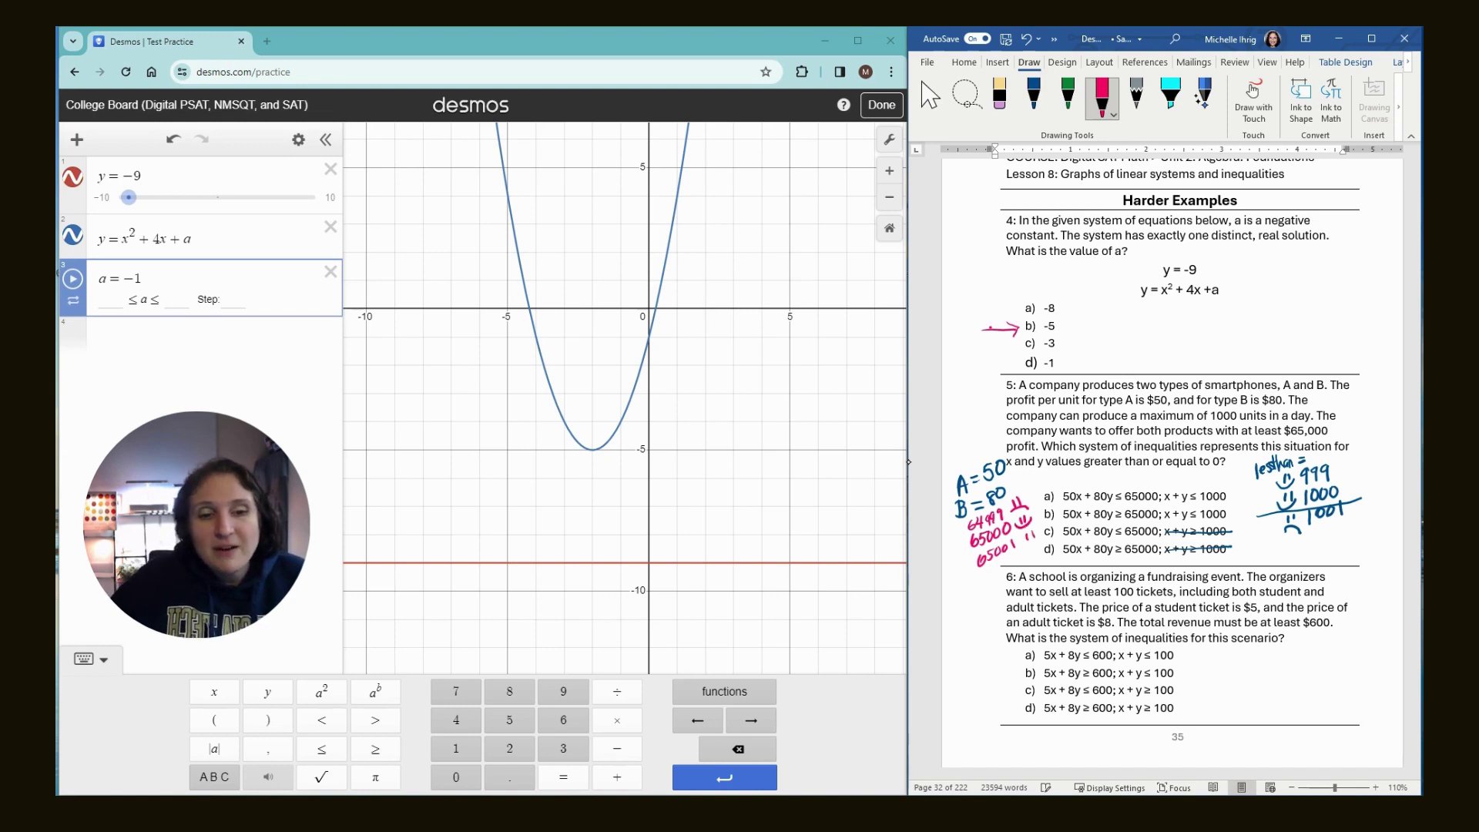
pyautogui.moveTo(951, 545)
pyautogui.mouseDown()
pyautogui.moveTo(1045, 512)
pyautogui.moveTo(955, 616)
pyautogui.moveTo(1008, 576)
pyautogui.mouseUp()
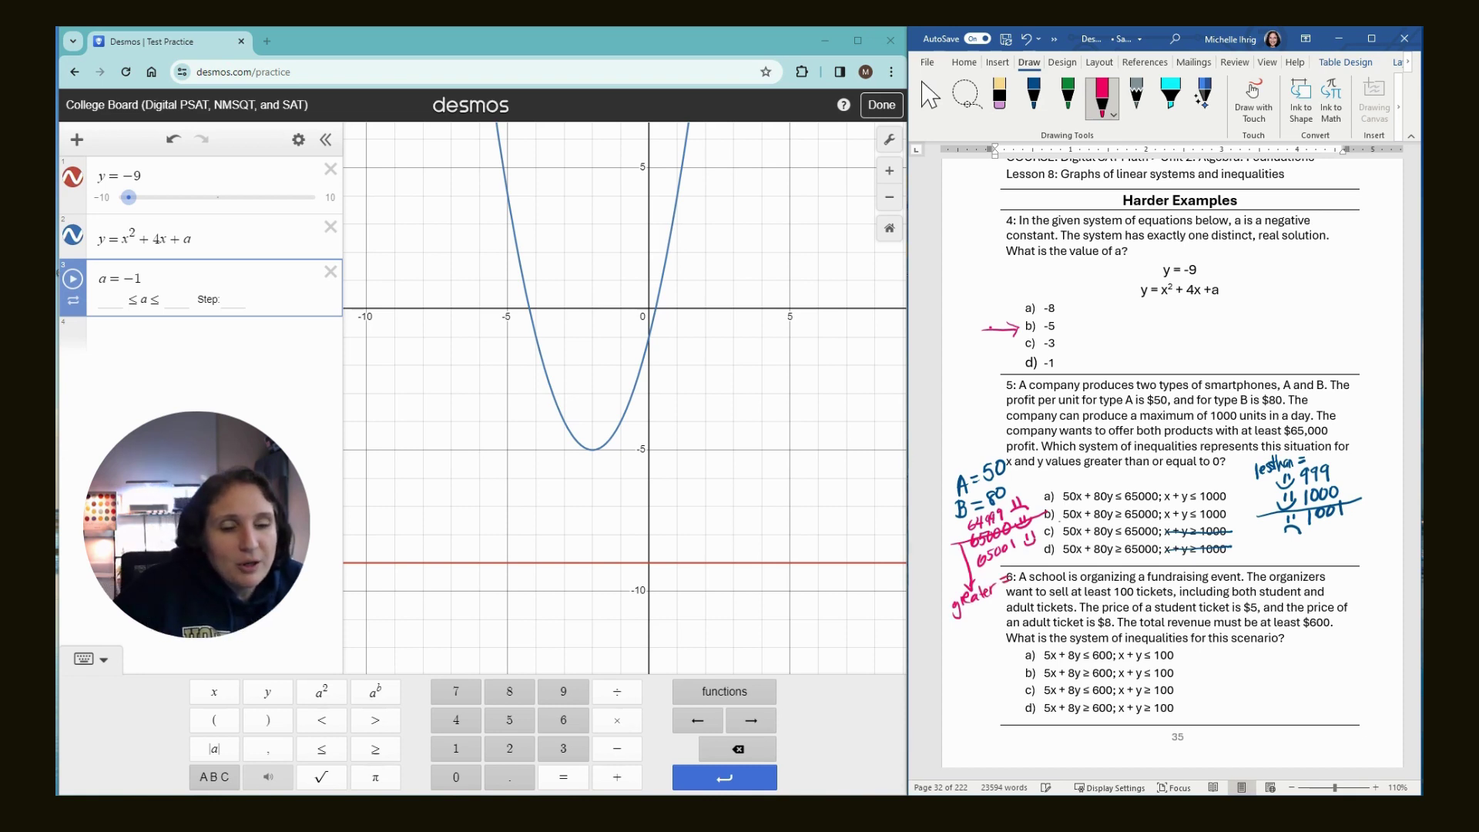
pyautogui.moveTo(1058, 522)
pyautogui.mouseDown()
pyautogui.moveTo(1211, 524)
pyautogui.moveTo(1236, 505)
pyautogui.moveTo(1041, 516)
pyautogui.moveTo(1068, 522)
pyautogui.mouseUp()
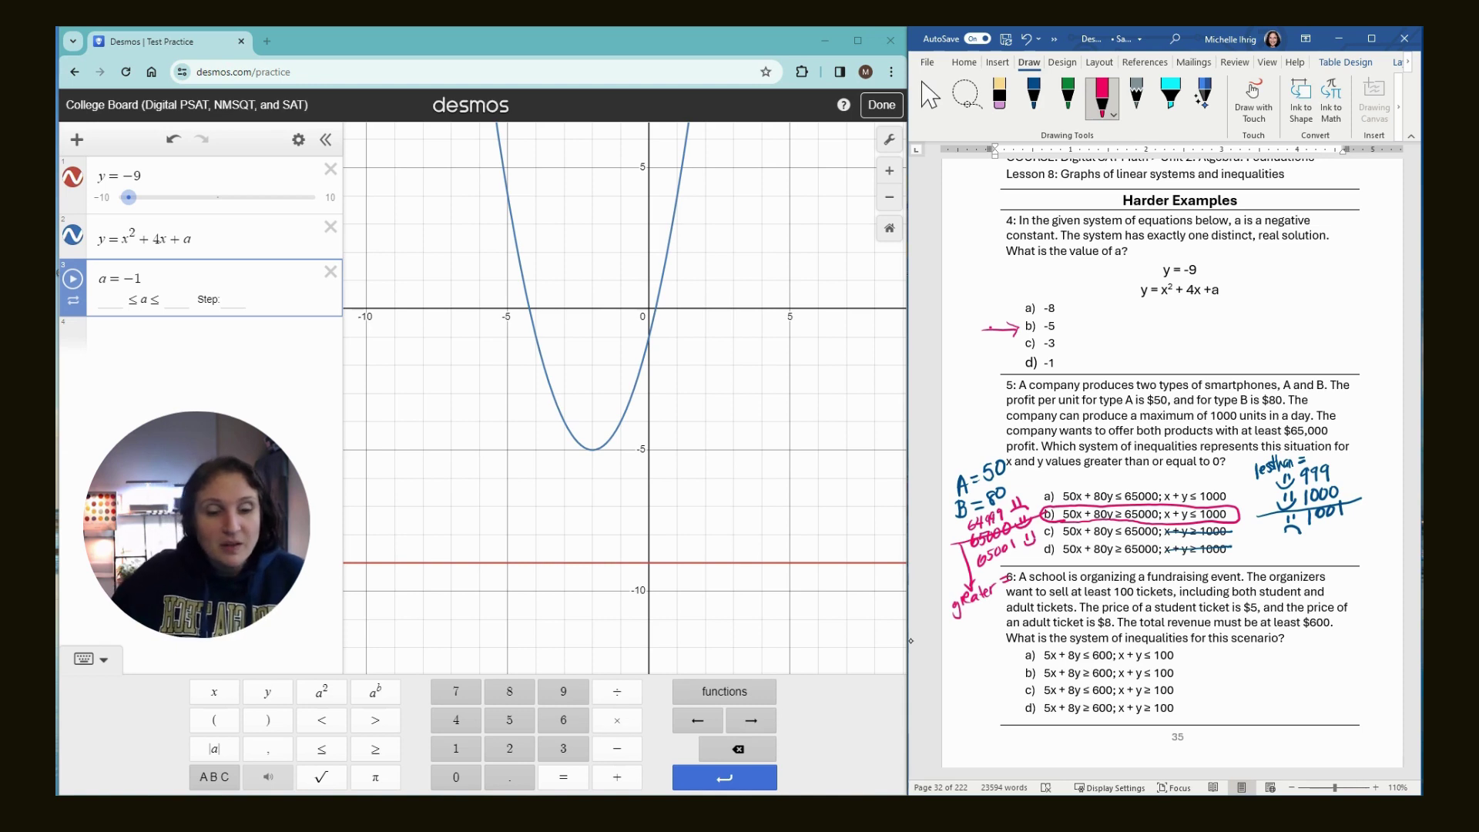
# Ink 99, 100 and 101 by question 6, tick each, and write 'grtr' below
pyautogui.moveTo(973, 667)
pyautogui.mouseDown()
pyautogui.moveTo(974, 717)
pyautogui.moveTo(982, 705)
pyautogui.mouseUp()
pyautogui.moveTo(990, 700); pyautogui.dragTo(988, 714)
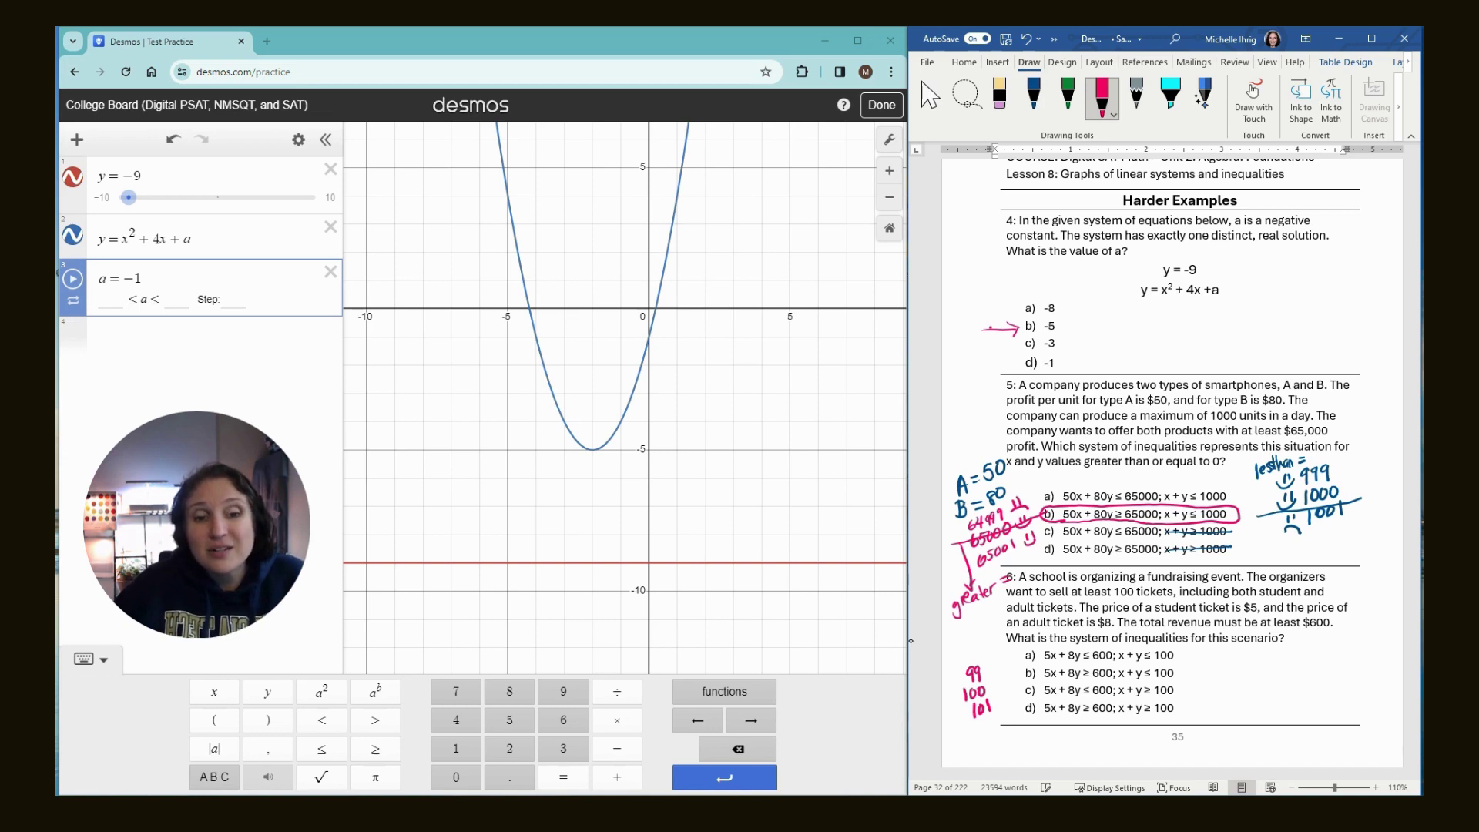
pyautogui.moveTo(955, 666); pyautogui.dragTo(965, 682)
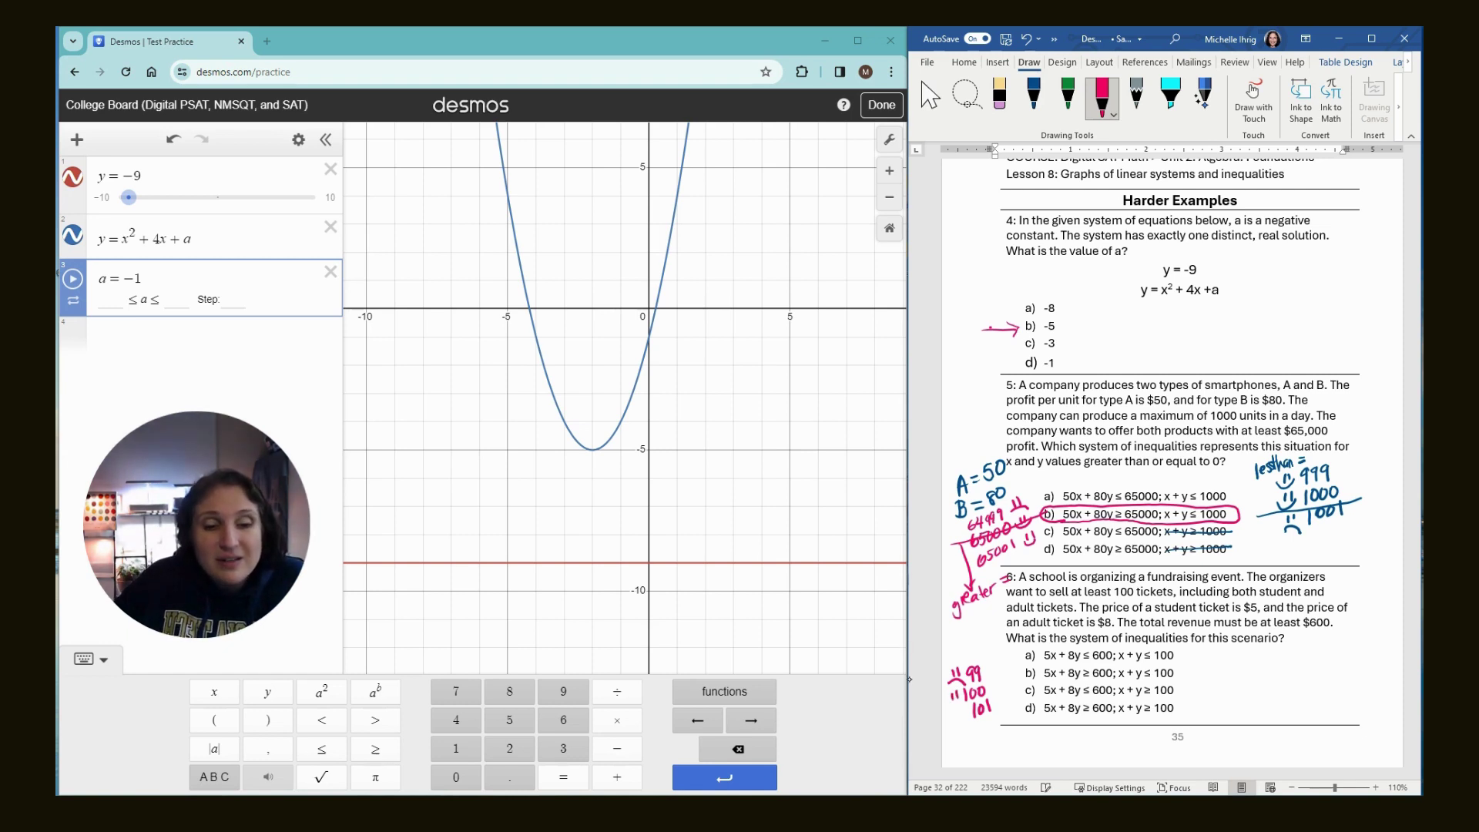
pyautogui.moveTo(948, 697); pyautogui.dragTo(953, 706)
pyautogui.moveTo(956, 697); pyautogui.dragTo(957, 721)
pyautogui.moveTo(961, 712); pyautogui.dragTo(963, 721)
pyautogui.moveTo(953, 724)
pyautogui.mouseDown()
pyautogui.moveTo(969, 730)
pyautogui.moveTo(987, 679)
pyautogui.moveTo(1008, 738)
pyautogui.moveTo(972, 759)
pyautogui.moveTo(989, 736)
pyautogui.mouseUp()
pyautogui.moveTo(992, 724)
pyautogui.mouseDown()
pyautogui.moveTo(993, 744)
pyautogui.moveTo(995, 731)
pyautogui.mouseUp()
pyautogui.moveTo(998, 722); pyautogui.dragTo(1006, 740)
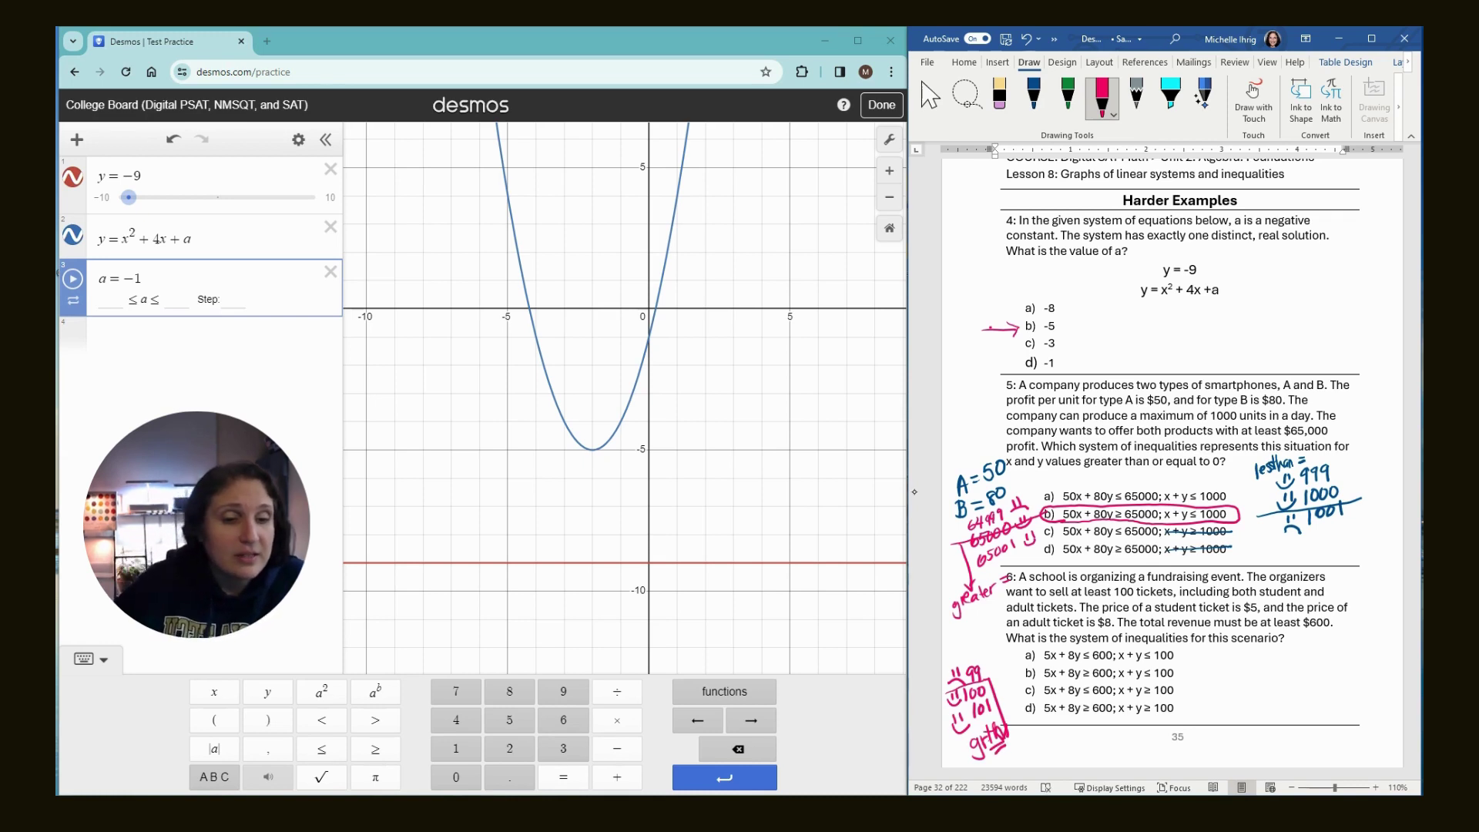
# Write s=5, a=8 and revenue test values 599, 600, 601 beside question 6
pyautogui.moveTo(1229, 654)
pyautogui.mouseDown()
pyautogui.moveTo(1218, 666)
pyautogui.moveTo(1239, 657)
pyautogui.mouseUp()
pyautogui.moveTo(1234, 662)
pyautogui.mouseDown()
pyautogui.moveTo(1245, 666)
pyautogui.moveTo(1227, 696)
pyautogui.mouseUp()
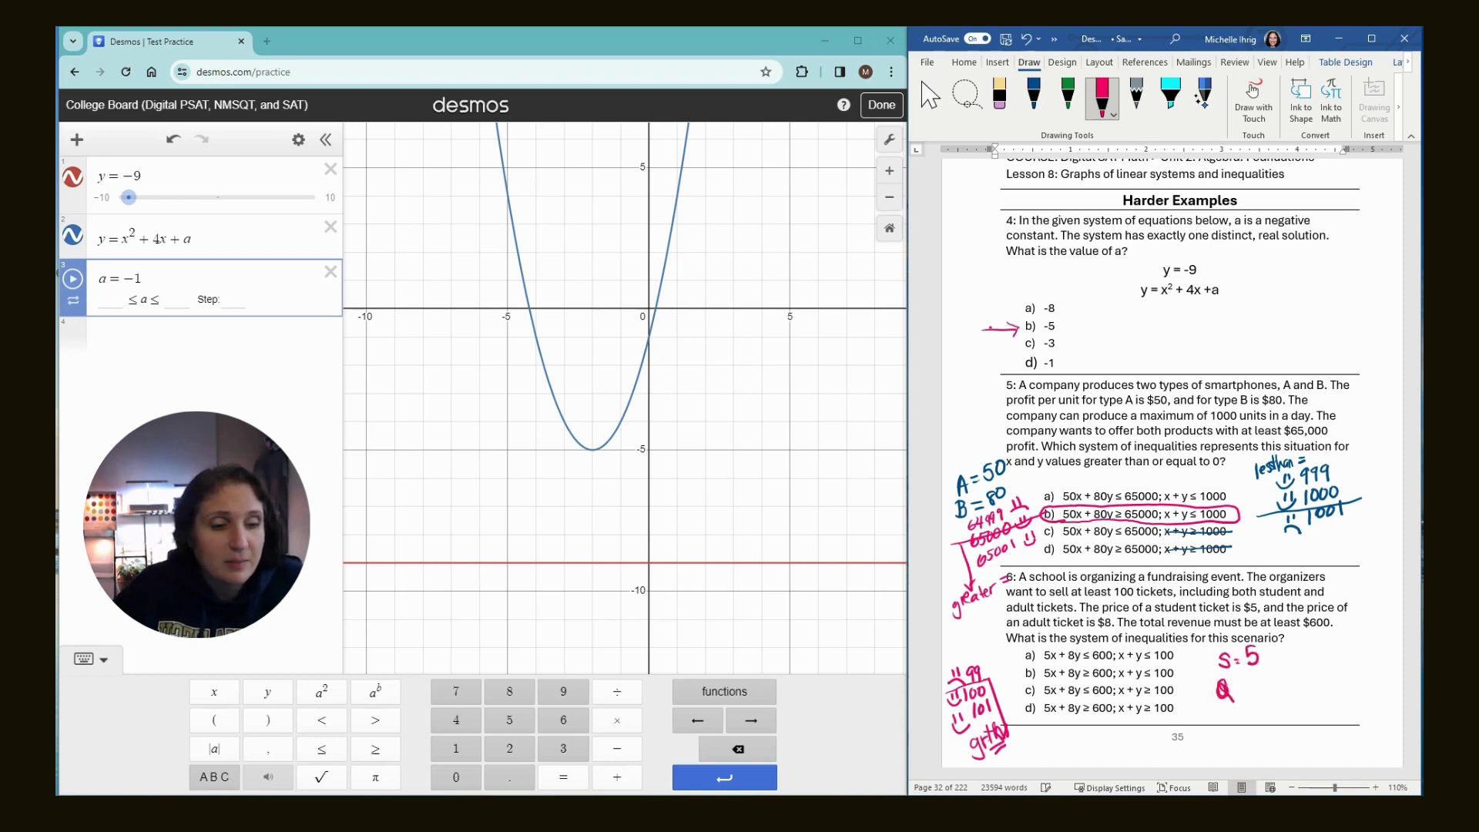
pyautogui.moveTo(1231, 703); pyautogui.dragTo(1265, 673)
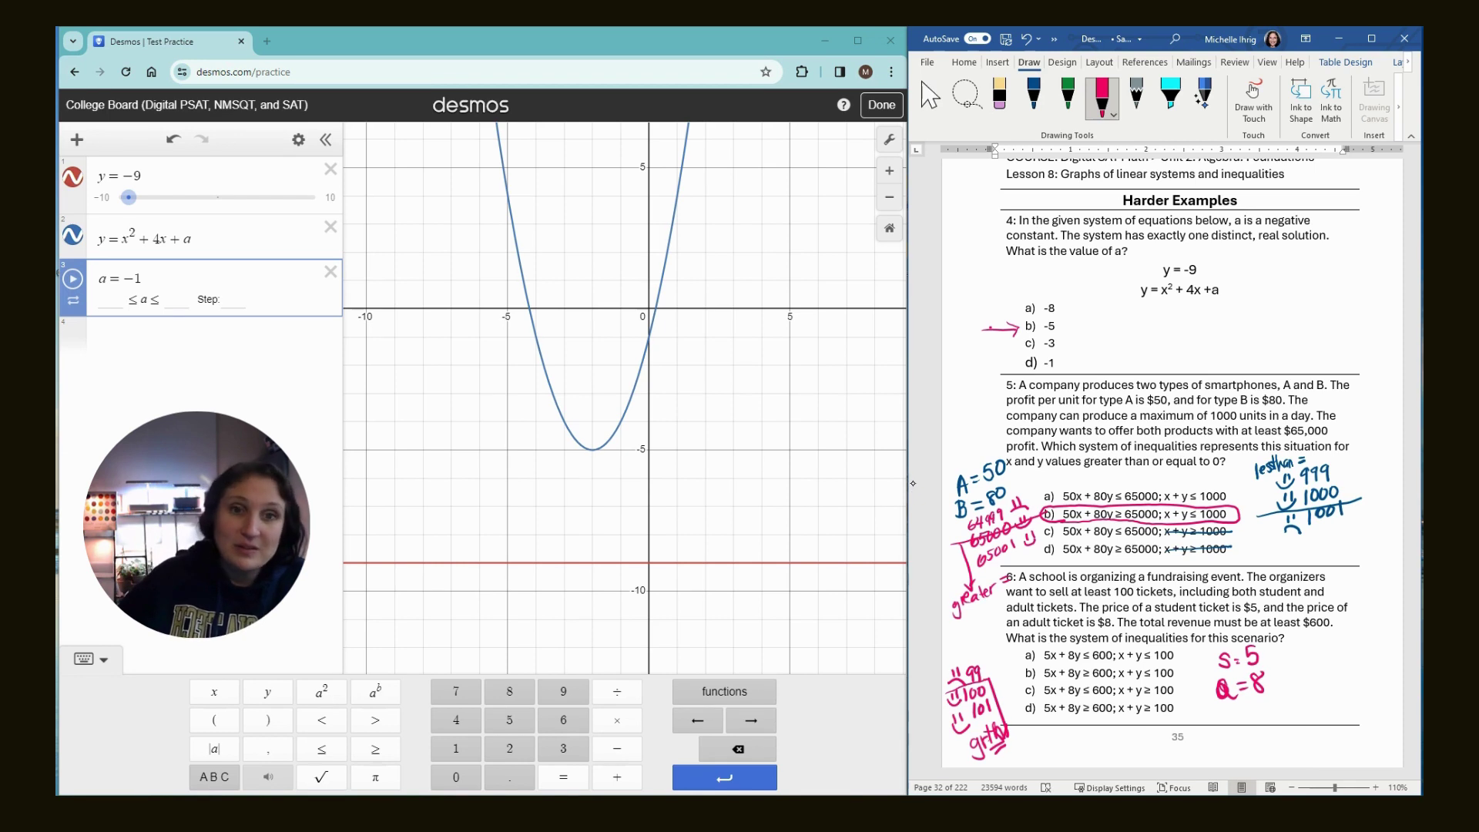
pyautogui.moveTo(1327, 659); pyautogui.dragTo(1325, 667)
pyautogui.moveTo(1337, 661)
pyautogui.mouseDown()
pyautogui.moveTo(1324, 651)
pyautogui.moveTo(1345, 652)
pyautogui.moveTo(1332, 694)
pyautogui.moveTo(1342, 685)
pyautogui.mouseUp()
pyautogui.moveTo(1351, 678); pyautogui.dragTo(1348, 697)
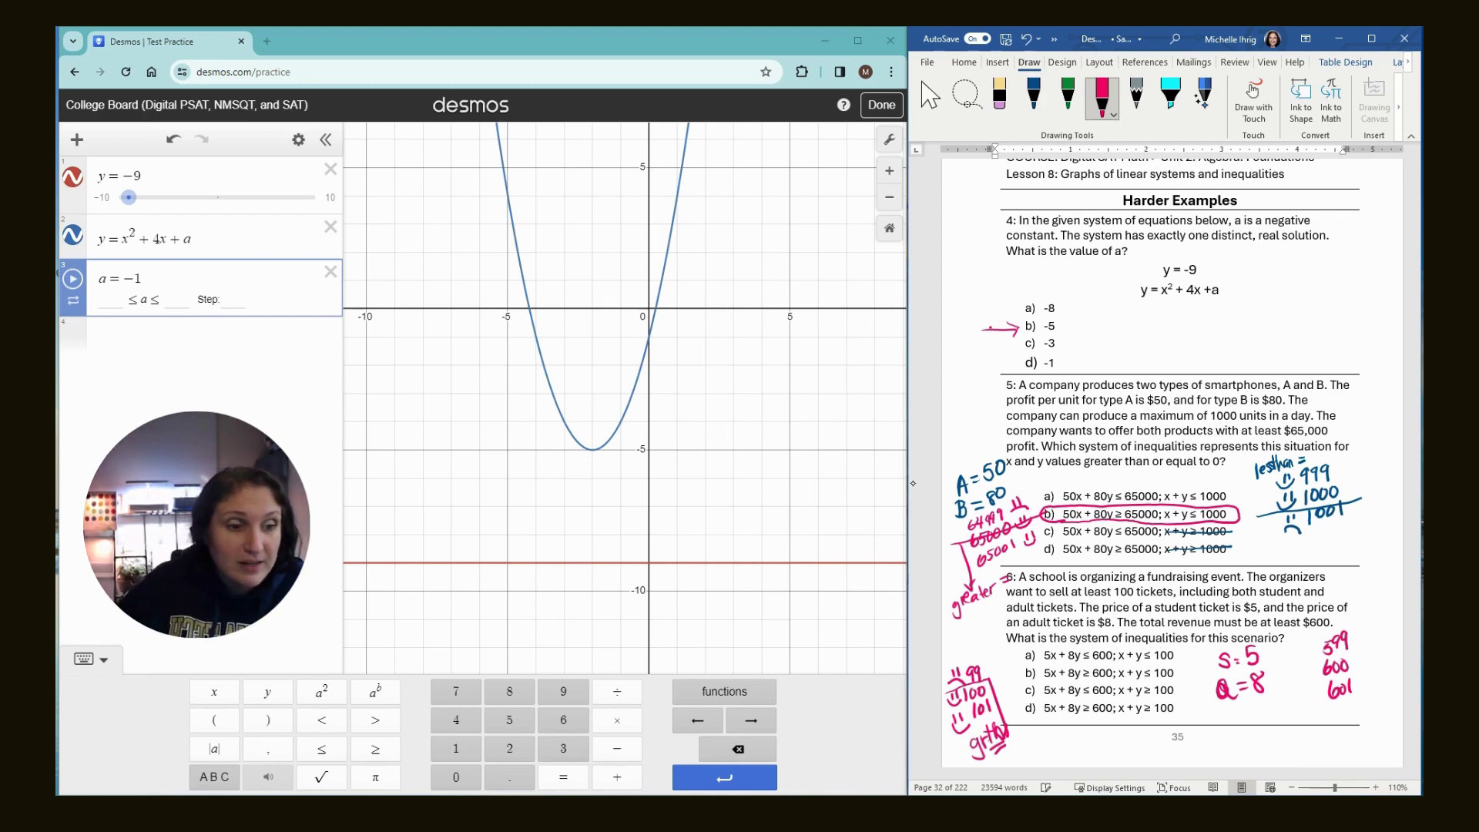
# Mark and bracket the valid revenue values, slash option a's ≤, and circle option d
pyautogui.moveTo(1358, 638); pyautogui.dragTo(1372, 634)
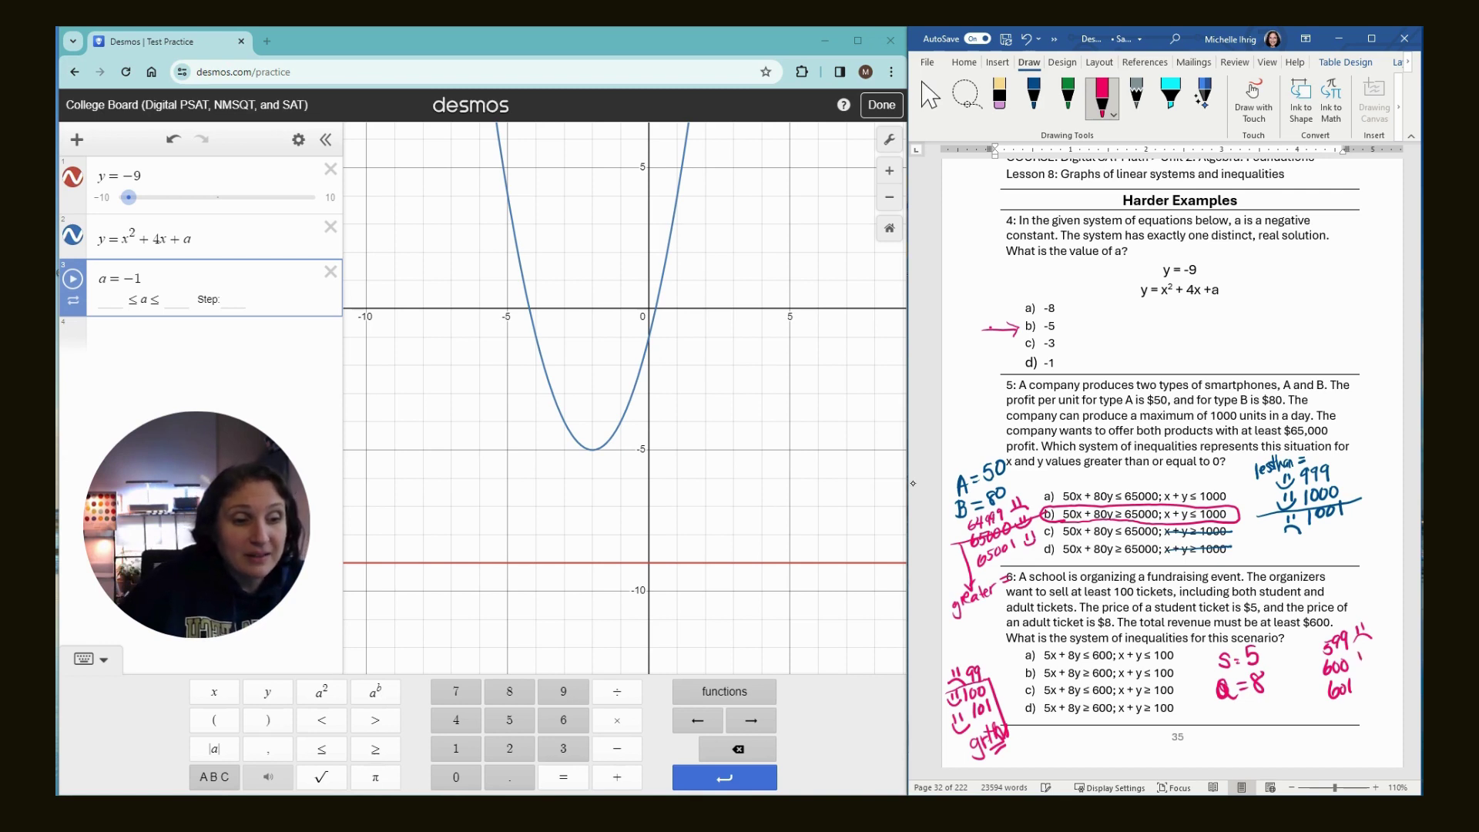
pyautogui.moveTo(1352, 658)
pyautogui.mouseDown()
pyautogui.moveTo(1363, 670)
pyautogui.moveTo(1371, 653)
pyautogui.mouseUp()
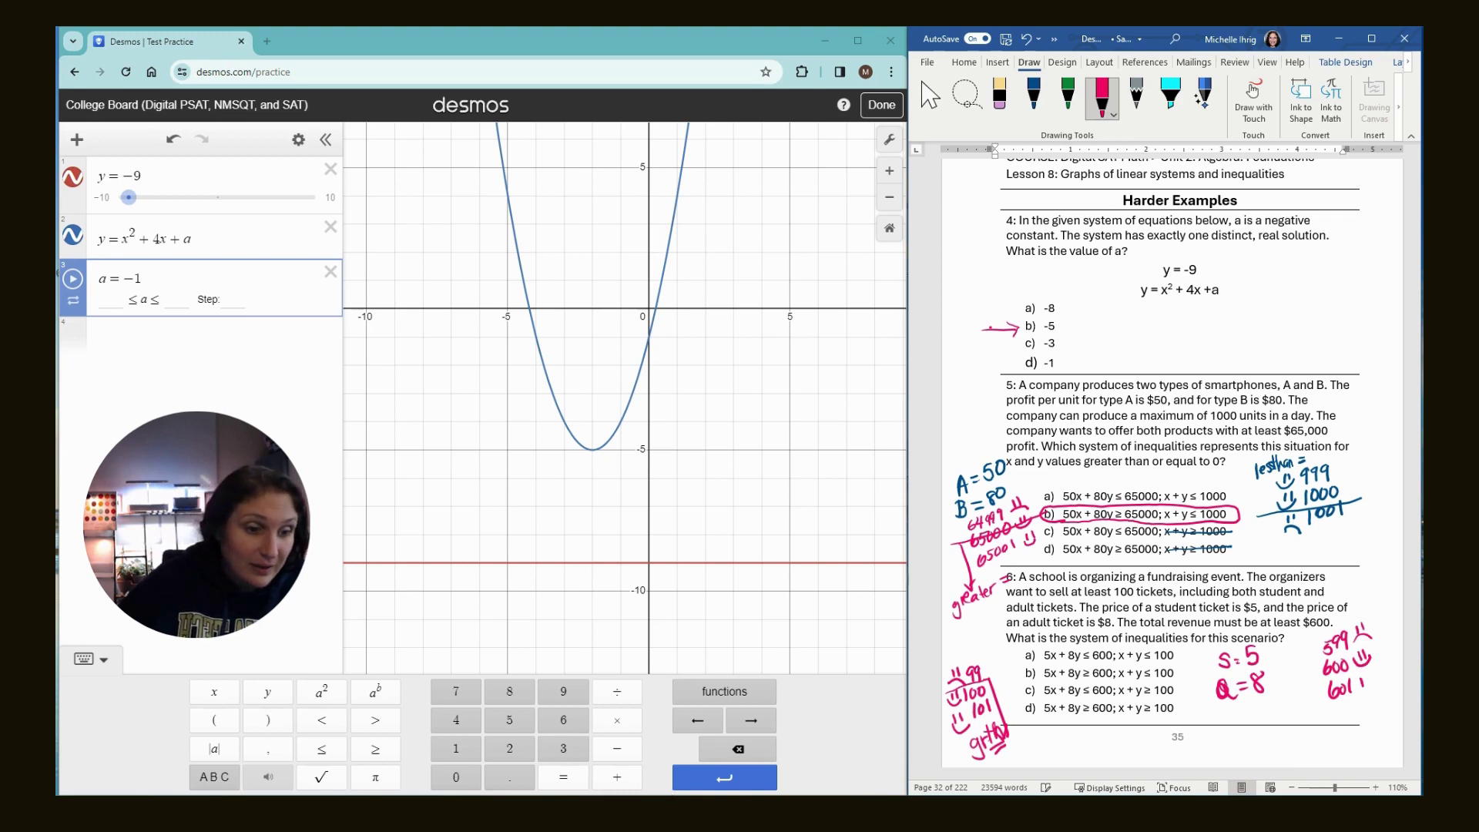
pyautogui.moveTo(1355, 685)
pyautogui.mouseDown()
pyautogui.moveTo(1374, 684)
pyautogui.moveTo(1314, 718)
pyautogui.mouseUp()
pyautogui.moveTo(1333, 668); pyautogui.dragTo(1361, 658)
pyautogui.moveTo(1370, 648)
pyautogui.mouseDown()
pyautogui.moveTo(1391, 655)
pyautogui.moveTo(1394, 712)
pyautogui.mouseUp()
pyautogui.moveTo(1352, 715)
pyautogui.mouseDown()
pyautogui.moveTo(1357, 738)
pyautogui.moveTo(1379, 708)
pyautogui.mouseUp()
pyautogui.moveTo(1138, 662)
pyautogui.mouseDown()
pyautogui.moveTo(1159, 648)
pyautogui.moveTo(1161, 666)
pyautogui.mouseUp()
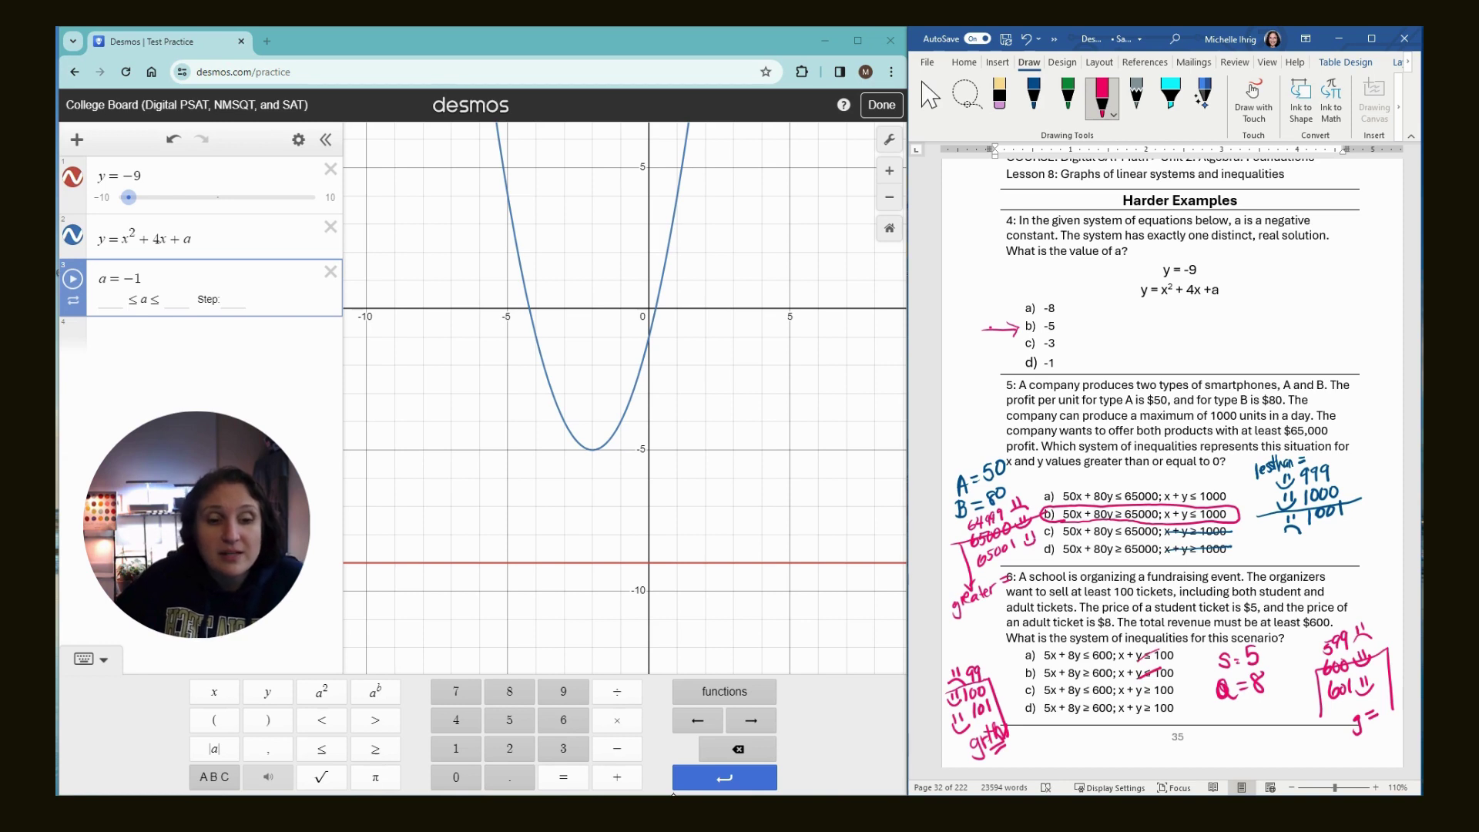
pyautogui.moveTo(1036, 698)
pyautogui.mouseDown()
pyautogui.moveTo(1027, 718)
pyautogui.moveTo(1038, 700)
pyautogui.mouseUp()
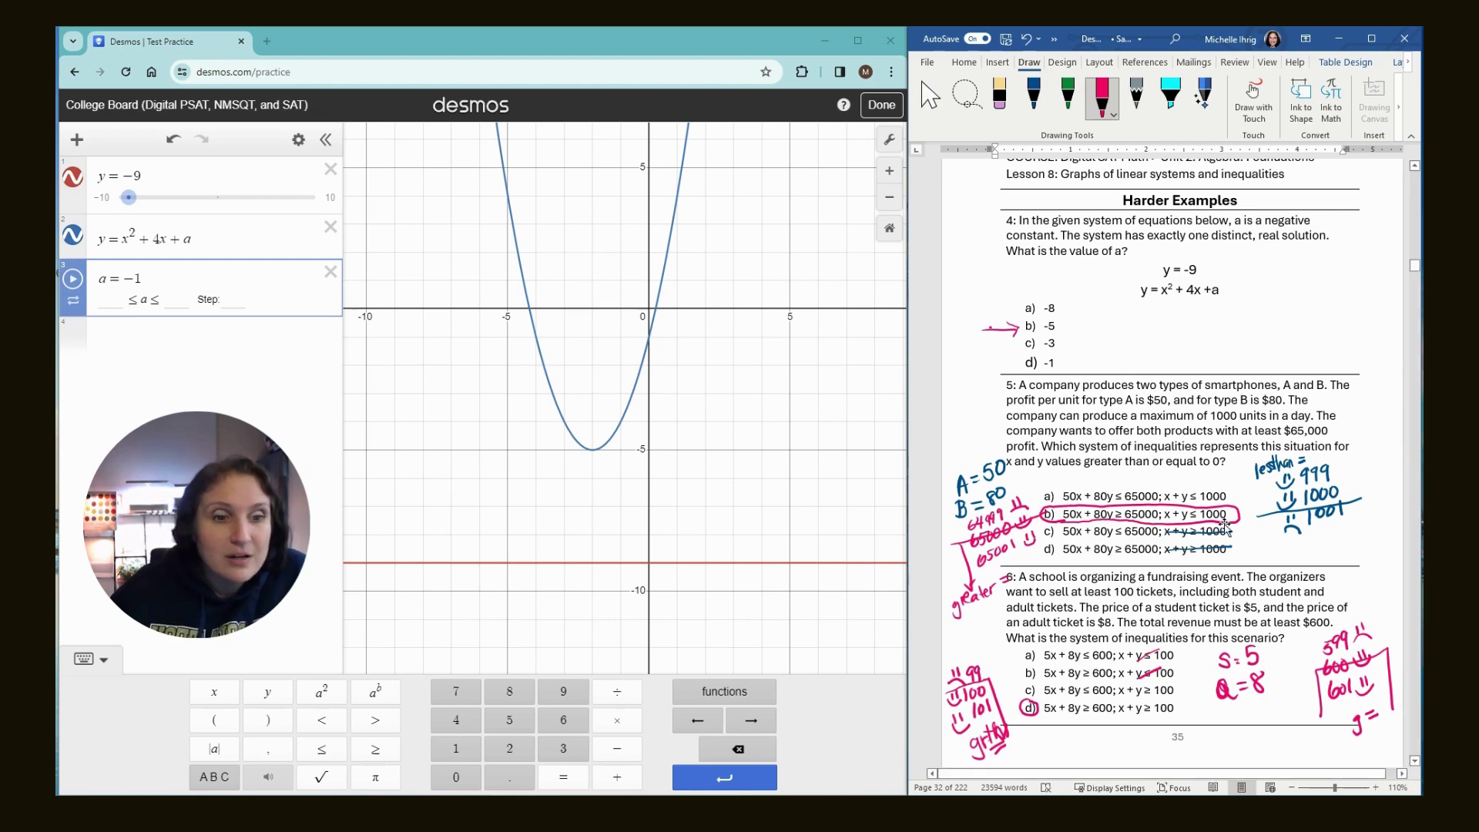
# Scroll past page 36 and the Unit 3 title page to the Lesson 1 Basic Examples
pyautogui.scroll(-8, 1216, 536)
pyautogui.scroll(-15, 1216, 536)
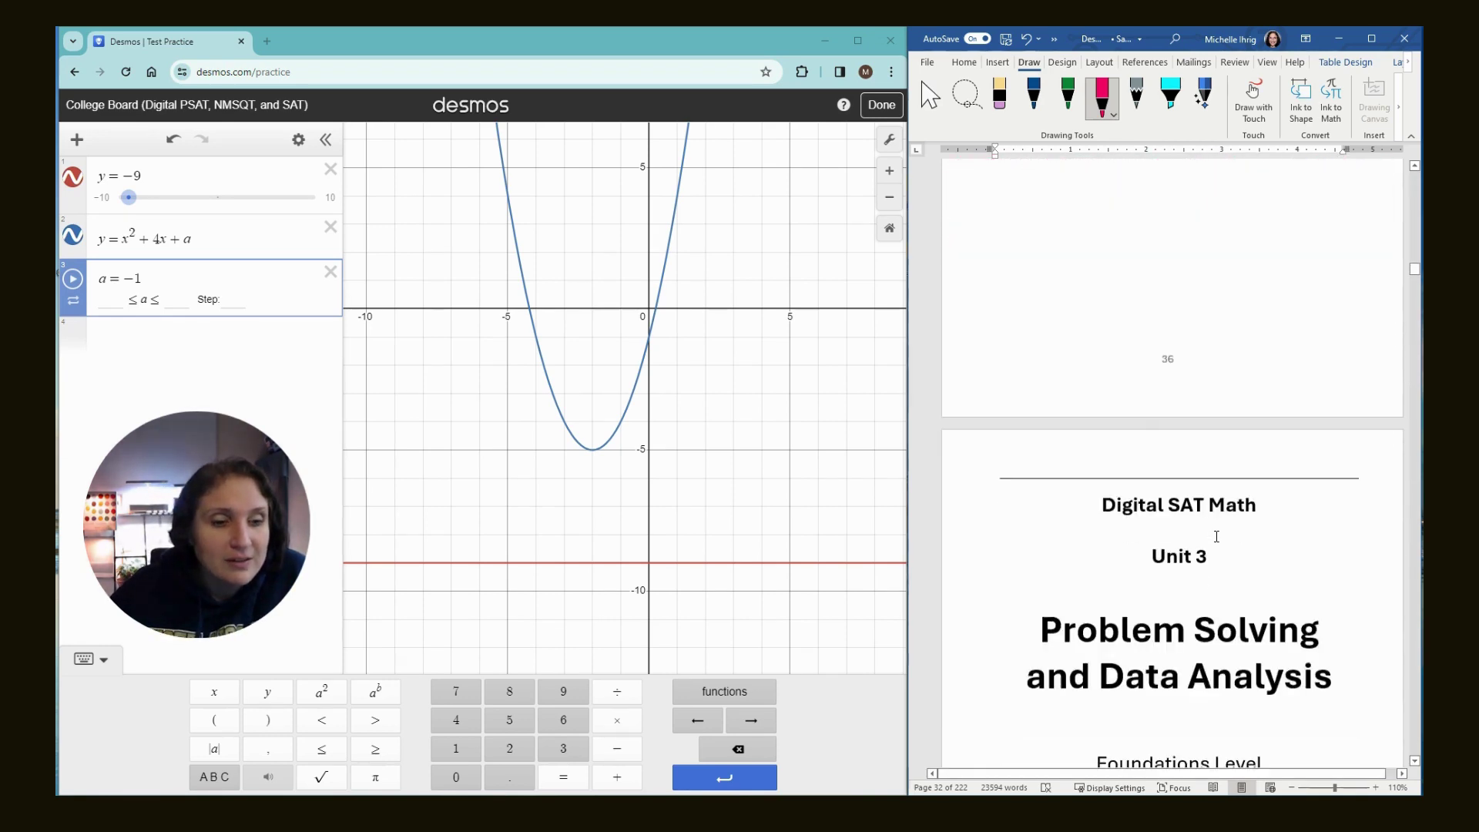
pyautogui.scroll(-10, 1216, 536)
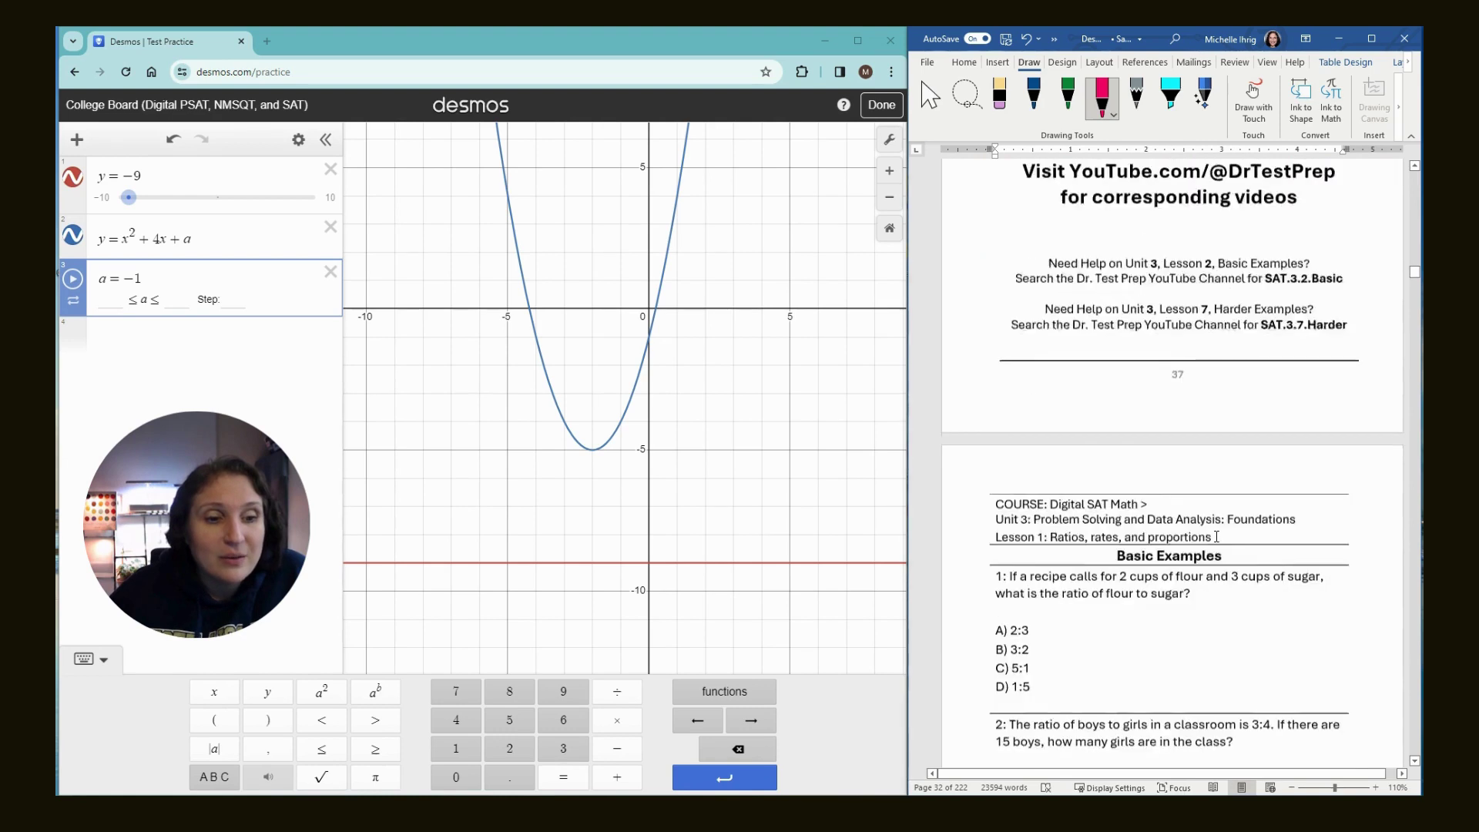
pyautogui.scroll(-2, 1216, 536)
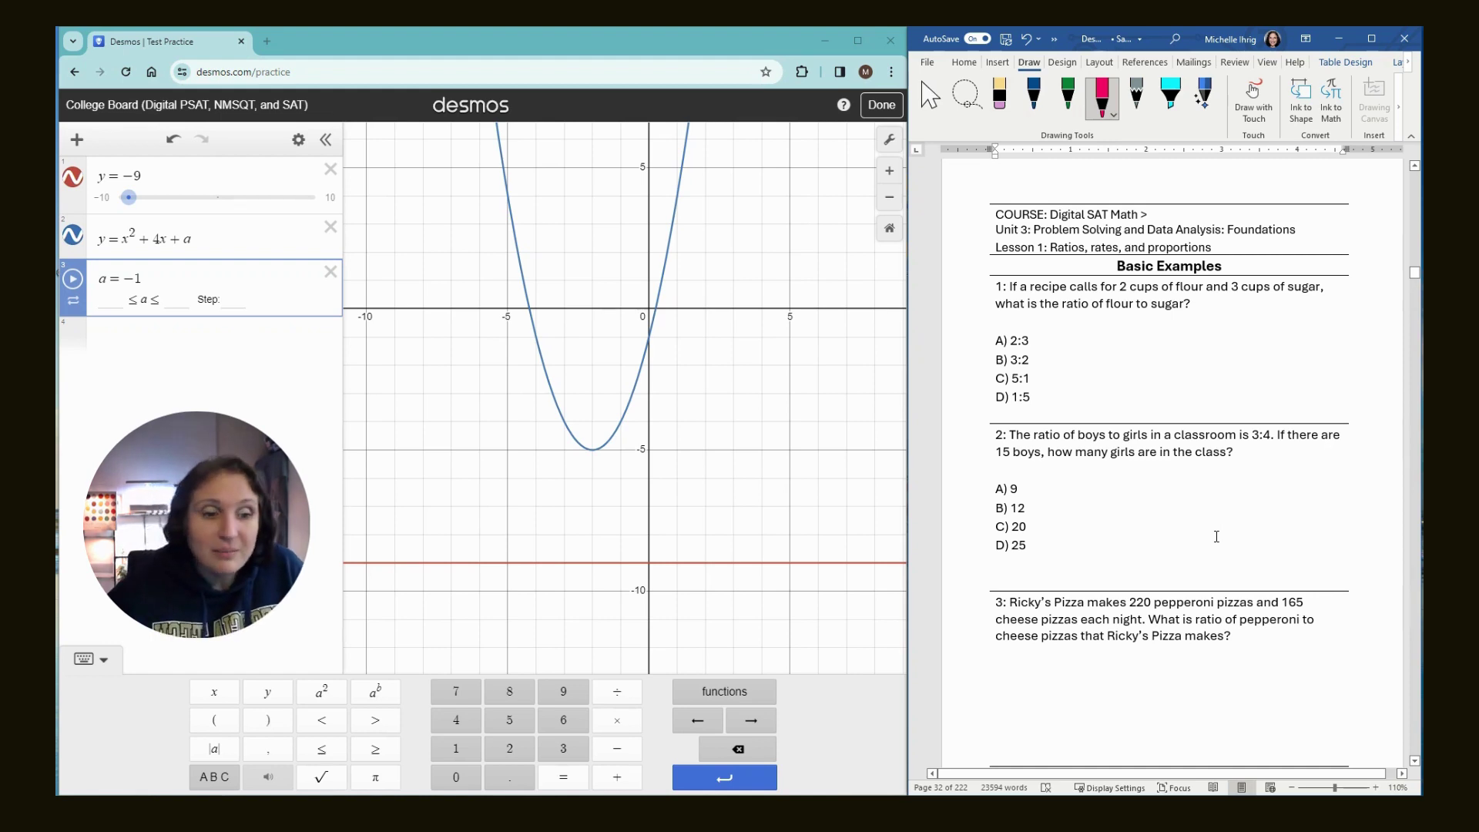
pyautogui.scroll(-1, 1205, 532)
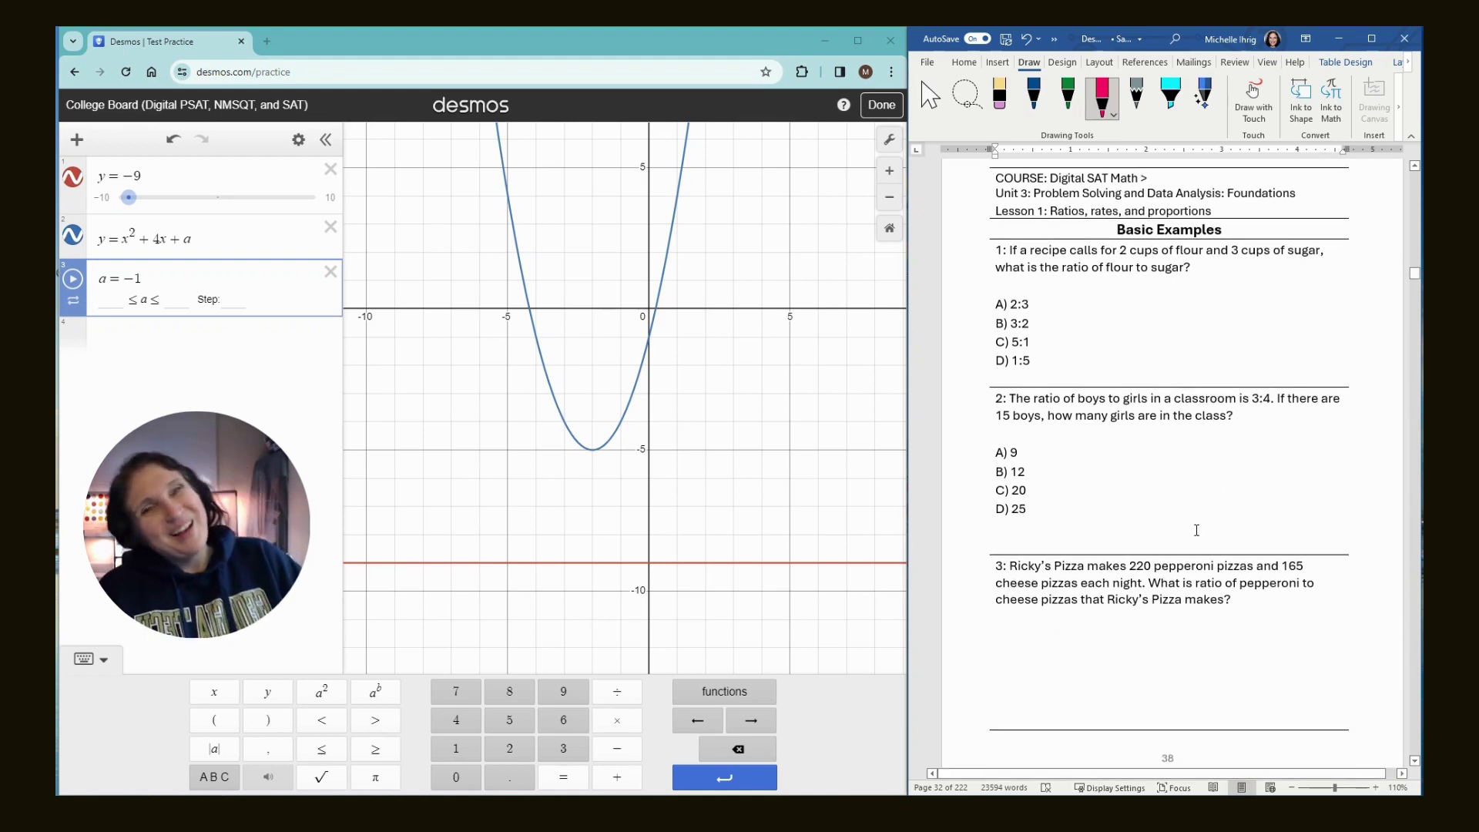